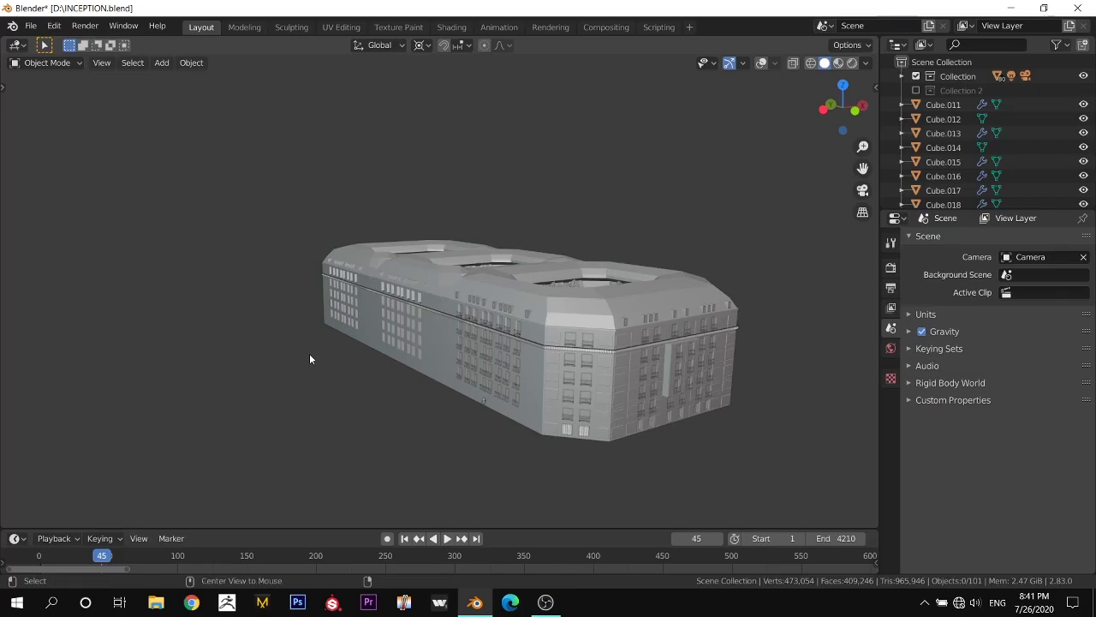
- Orbit and fly around the apartment building to inspect it from several angles
mouse_move(310, 359)
middle_down()
mouse_move(218, 309)
mouse_move(603, 270)
middle_up()
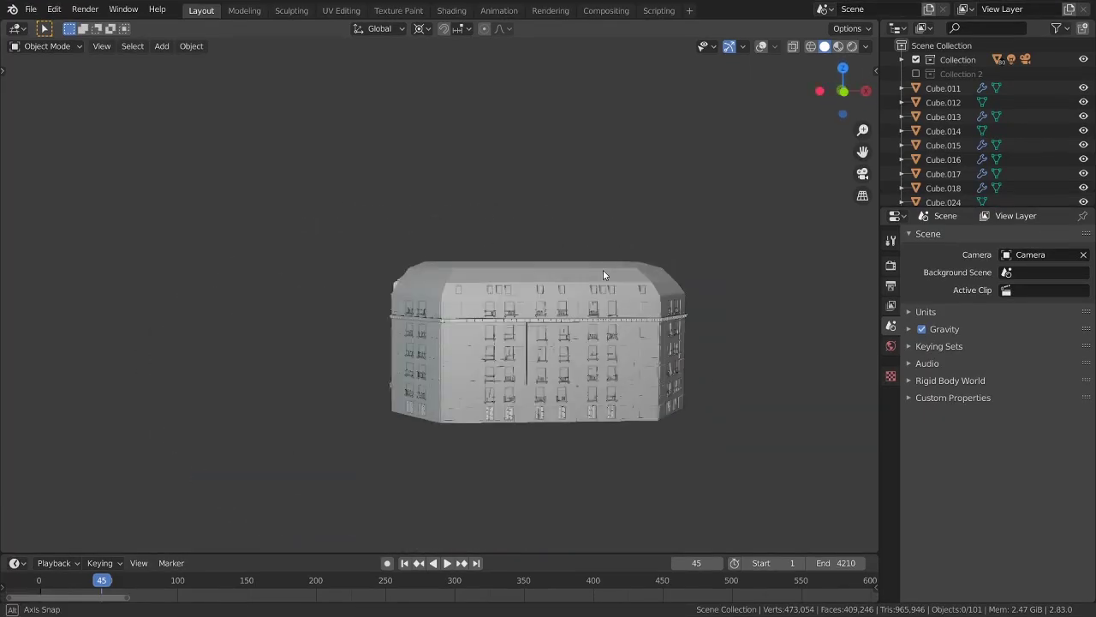
key(shift+grave)
key(w)
key(s)
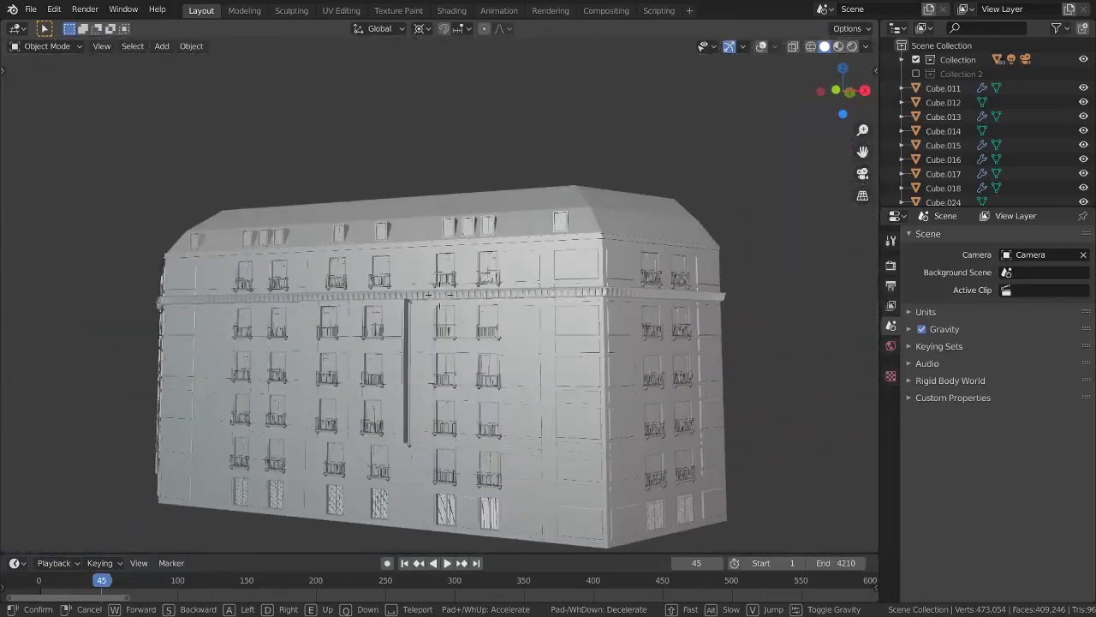
click(761, 74)
scroll(760, 74, down, 3)
middle_drag(761, 75, 565, 382)
- In front orthographic wireframe view, box-select the building's parts, leaving out the sun lamp
key(KP_1)
key(z)
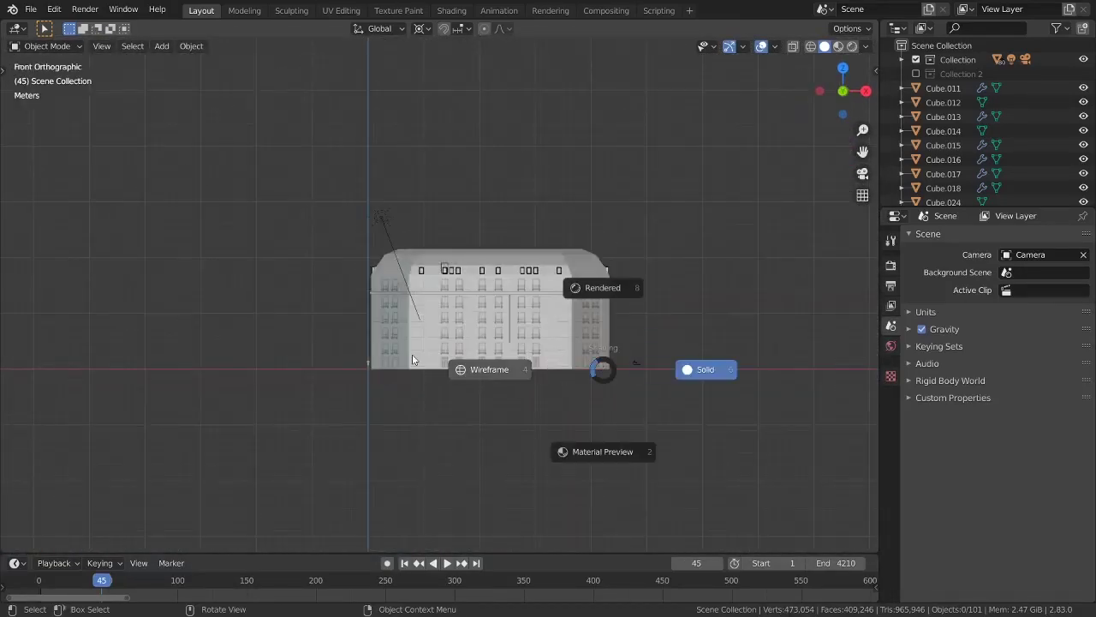
click(412, 354)
drag(631, 240, 289, 421)
scroll(288, 421, up, 4)
shift+click(539, 72)
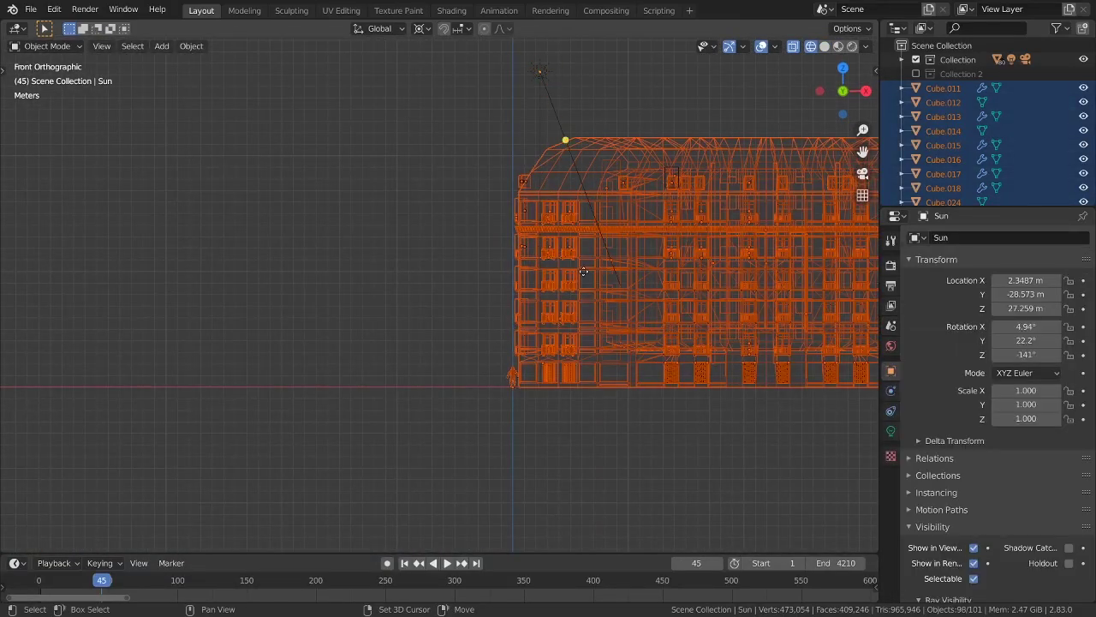
scroll(553, 102, up, 3)
scroll(680, 225, down, 3)
shift+click(680, 224)
shift+middle_drag(680, 224, 692, 222)
- Duplicate the building and place the copy 55.76 m to the left along X
key(shift+d)
key(x)
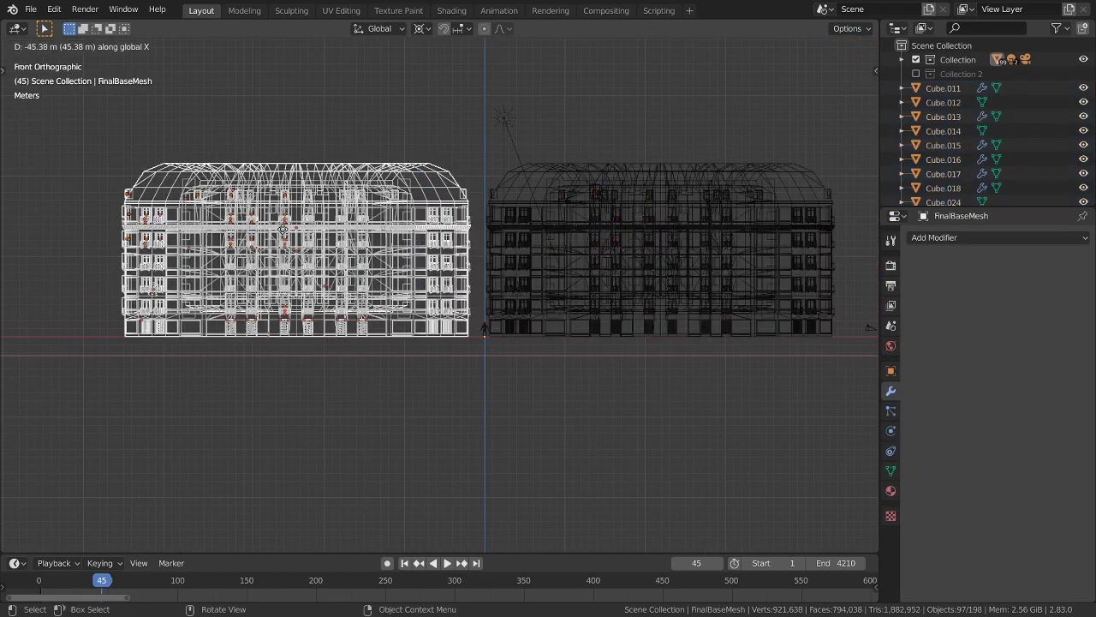
click(252, 223)
scroll(399, 218, down, 4)
mouse_move(399, 219)
middle_down()
mouse_move(537, 262)
mouse_move(501, 261)
mouse_move(471, 231)
middle_up()
- Convert the copied building to a plain mesh and join its parts into one object
click(470, 231)
click(194, 46)
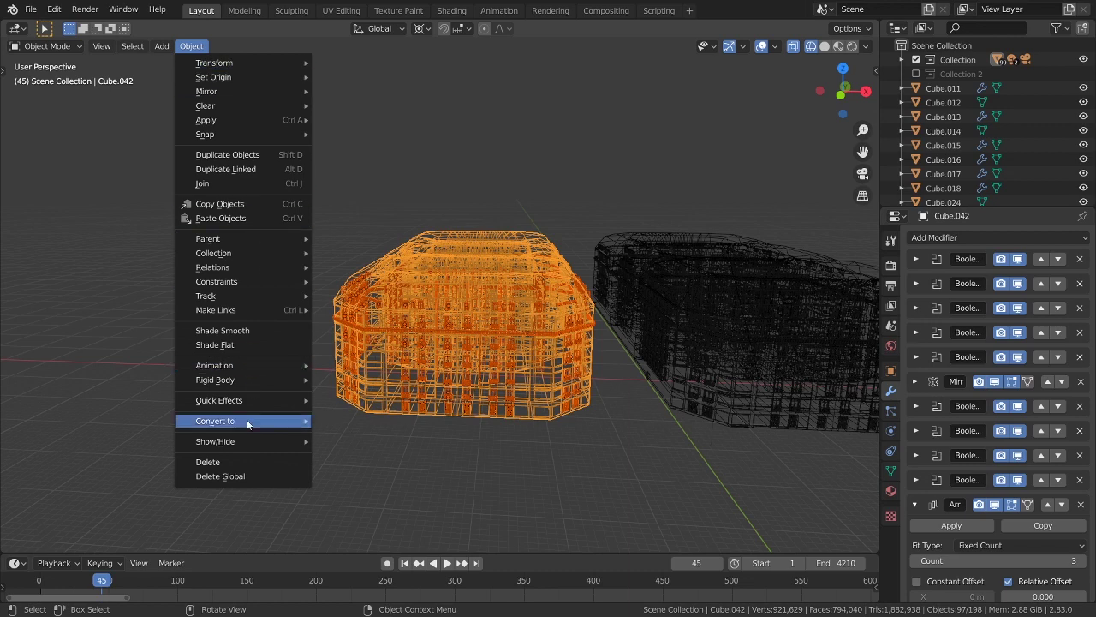
mouse_move(215, 421)
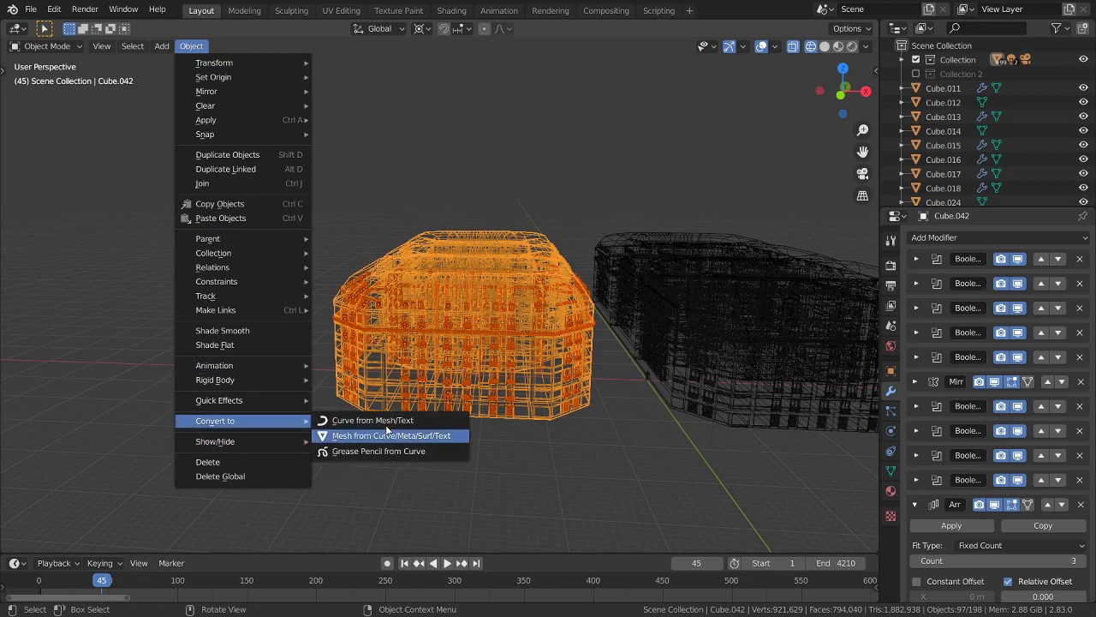
click(387, 432)
key(ctrl+j)
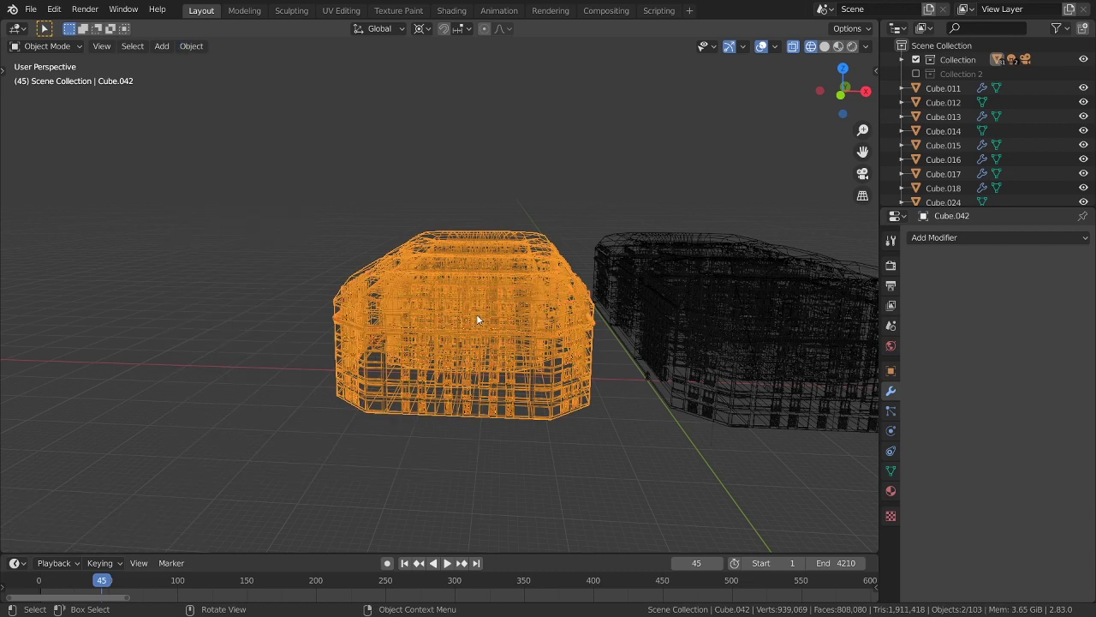
scroll(497, 319, down, 2)
- Return to solid shading, move the copy close beside the original, and open Add Modifier
key(shift+z)
middle_drag(530, 347, 521, 335)
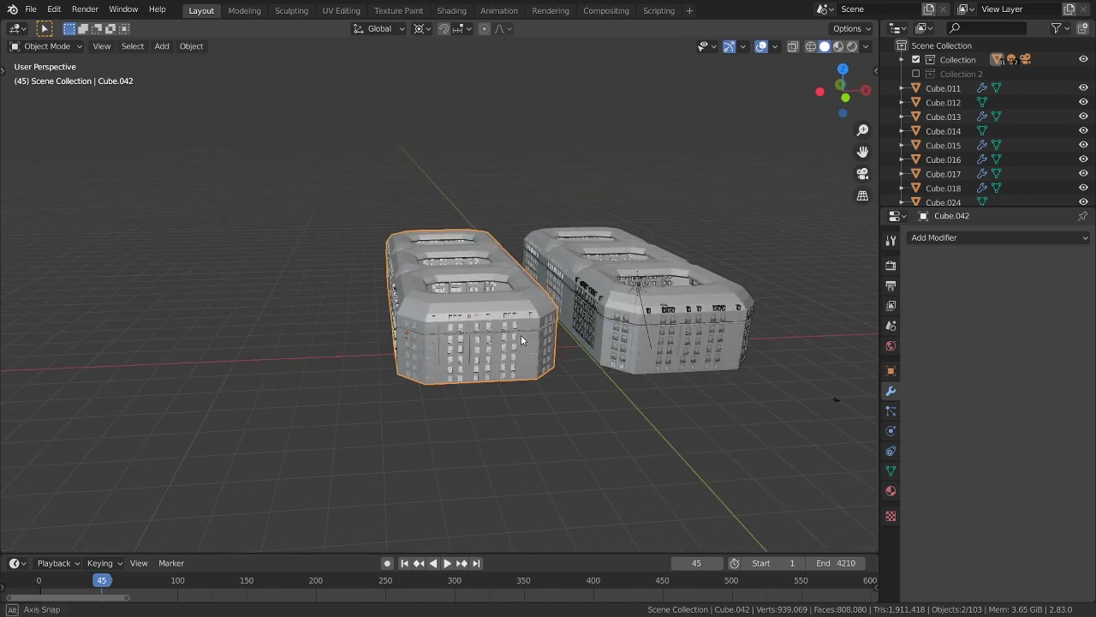
key(g)
click(583, 307)
scroll(583, 307, up, 3)
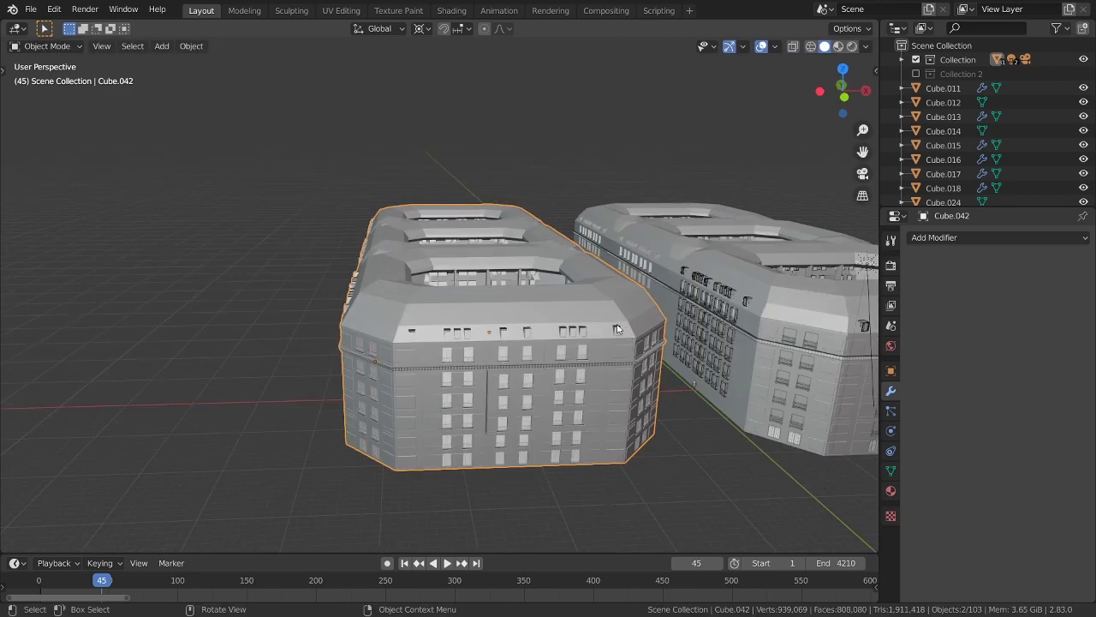
scroll(583, 307, up, 3)
click(947, 240)
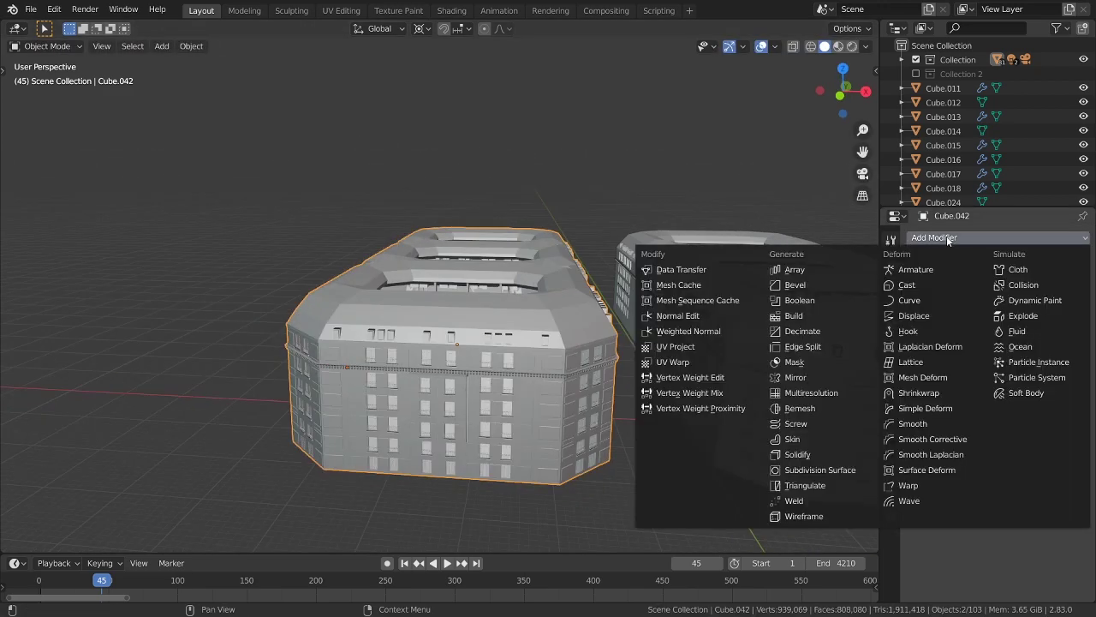
- Add a Decimate modifier and run a Limited Dissolve on the copy's mesh
click(815, 330)
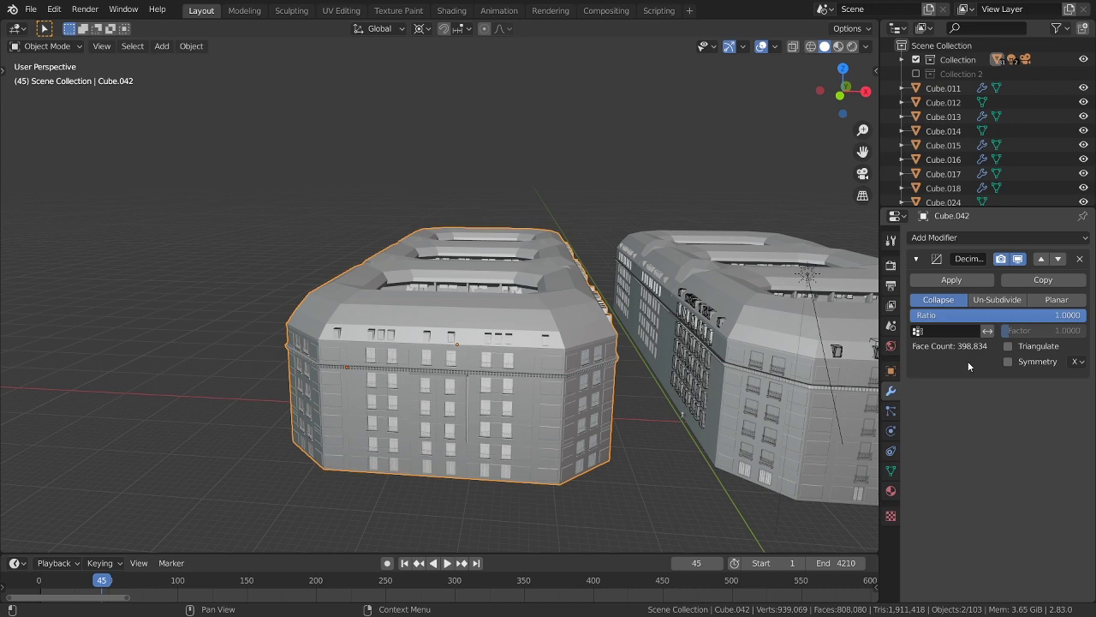
middle_drag(766, 372, 757, 365)
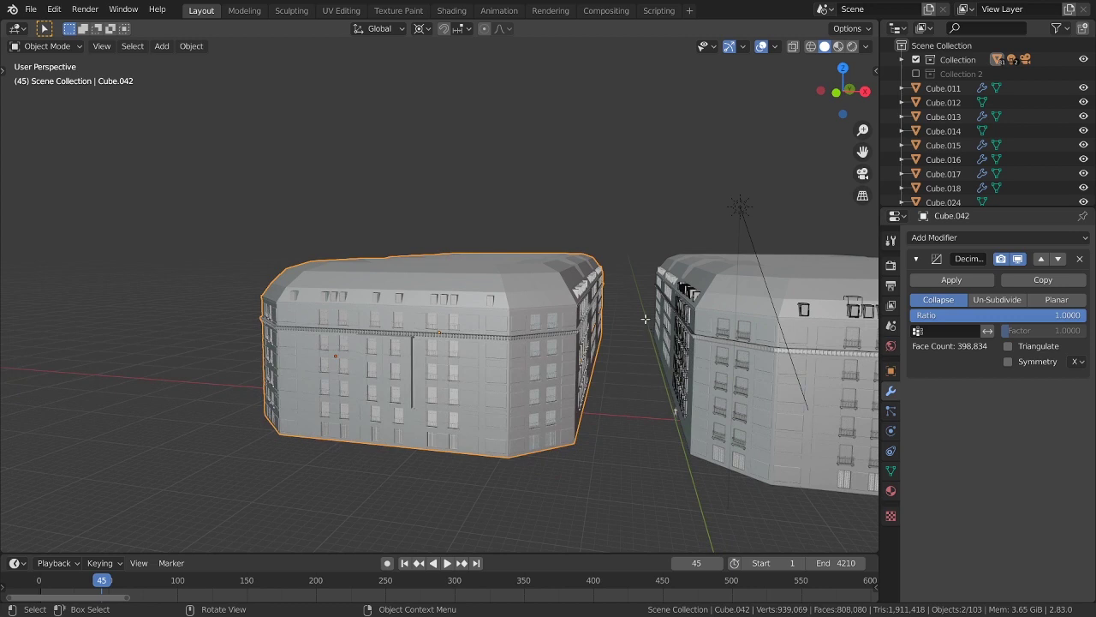
key(Tab)
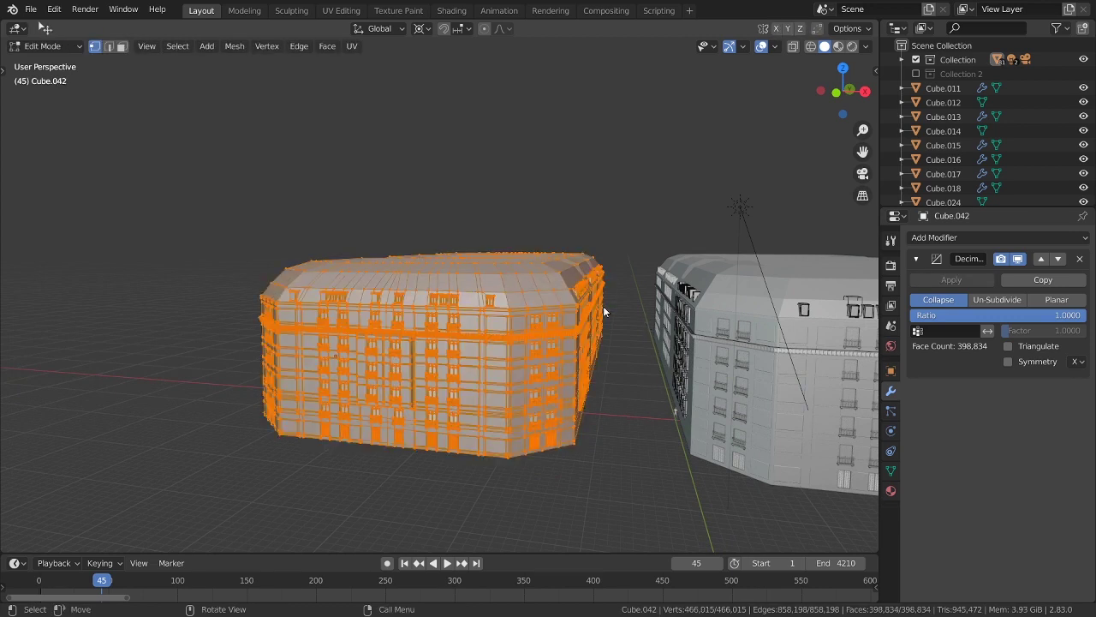
key(x)
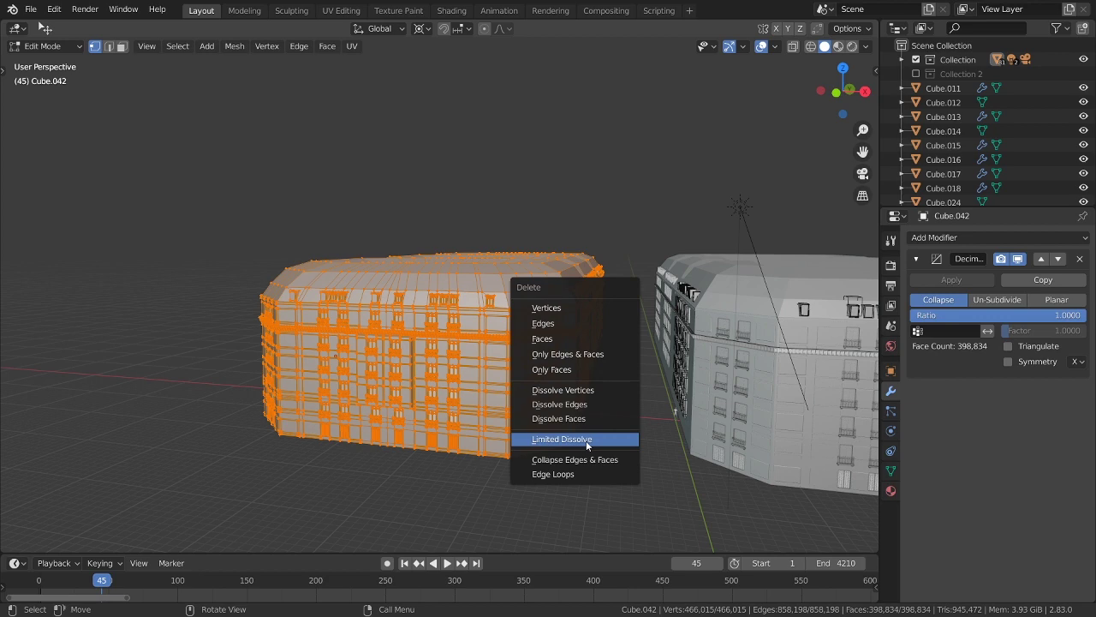
click(590, 441)
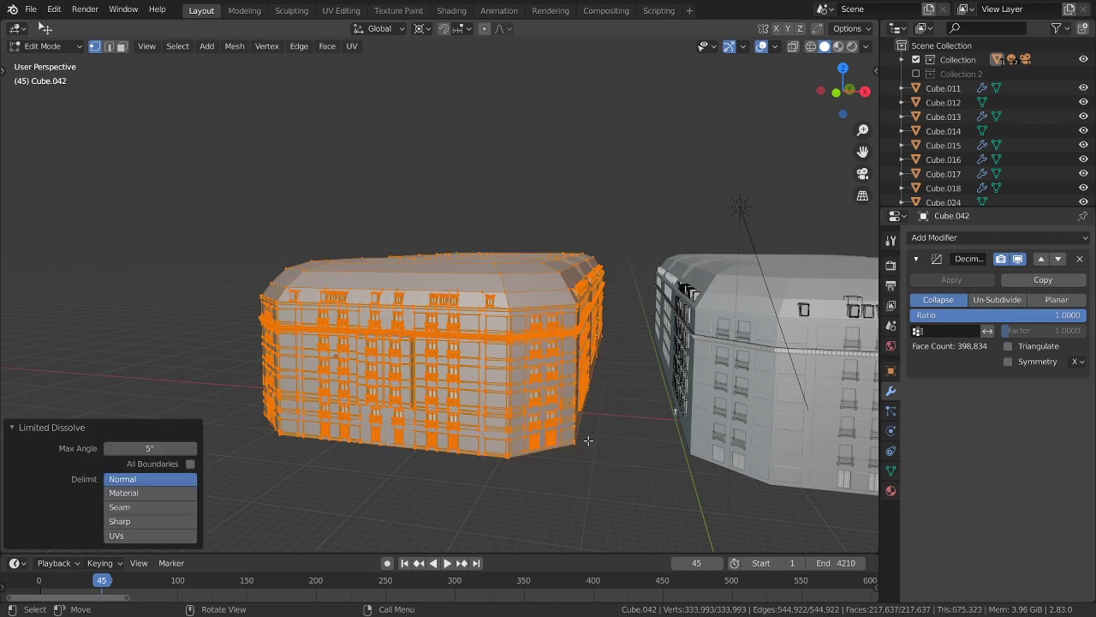
key(Tab)
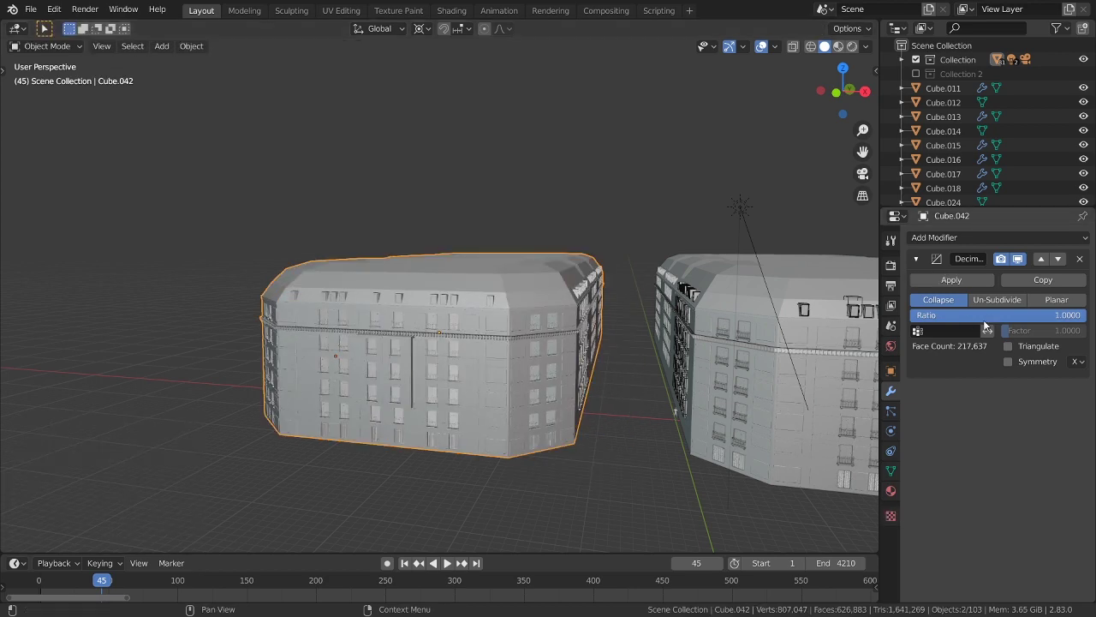
- Set the Decimate ratio to 0.25 and apply the modifier
click(1004, 315)
text(.25)
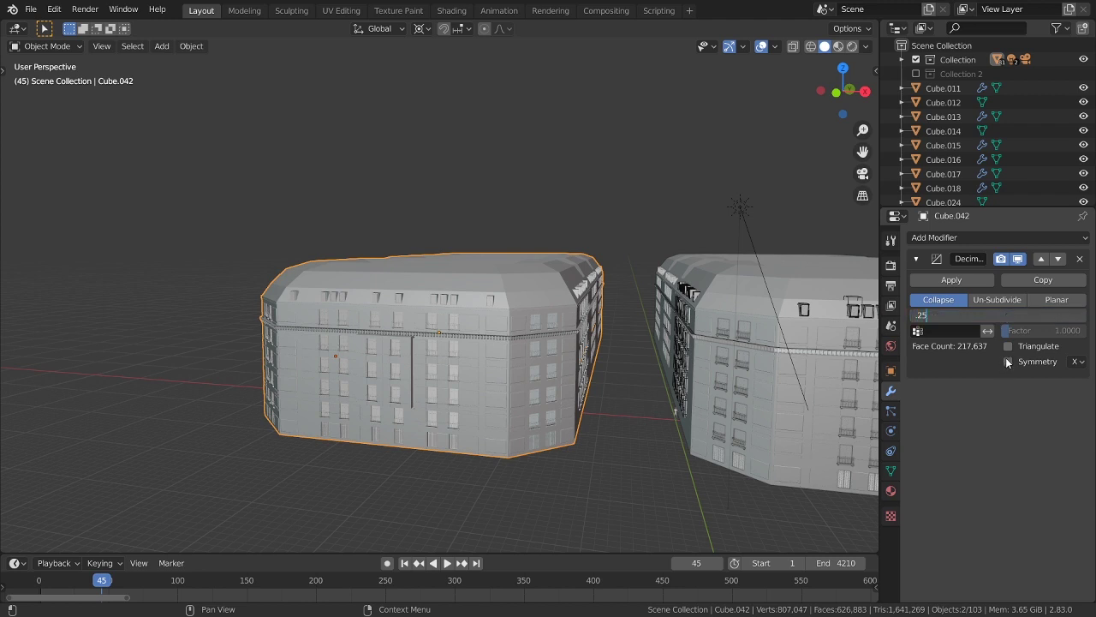
key(Return)
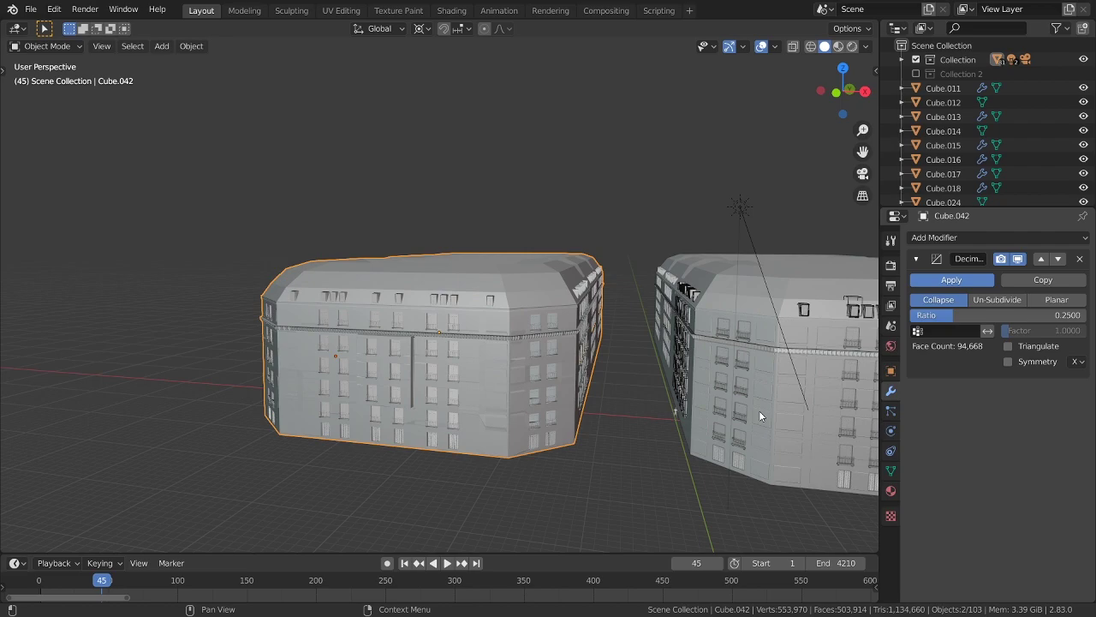
click(951, 279)
mouse_move(759, 411)
middle_down()
mouse_move(595, 409)
mouse_move(637, 394)
mouse_move(665, 410)
middle_up()
scroll(591, 412, down, 5)
- Toggle Edit Mode on the decimated copy, then deselect everything
key(Tab)
key(Tab)
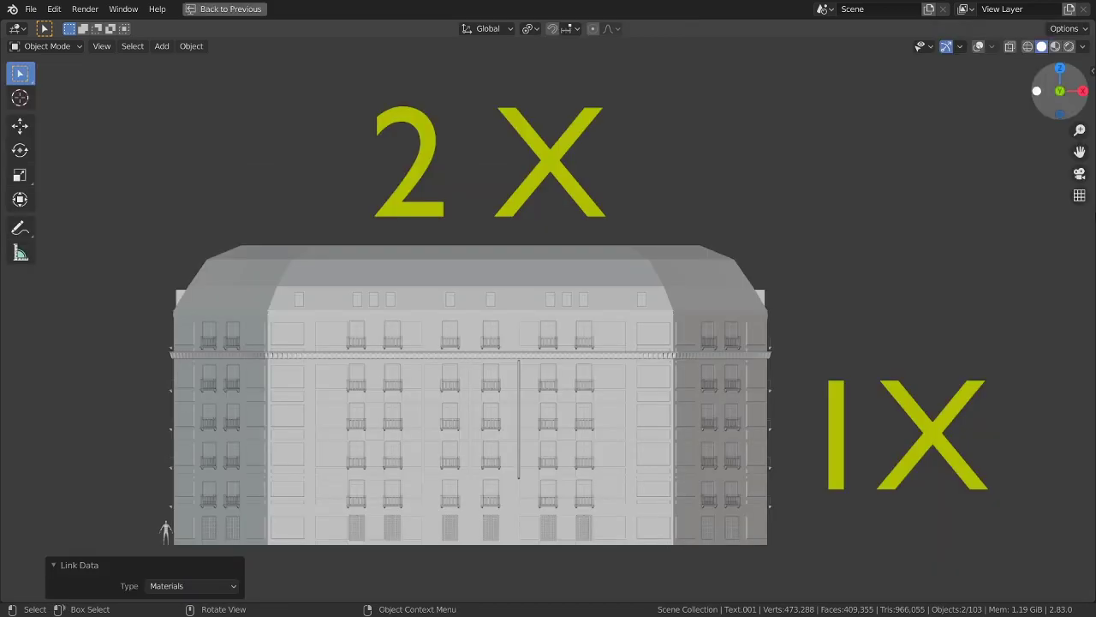
click(1063, 322)
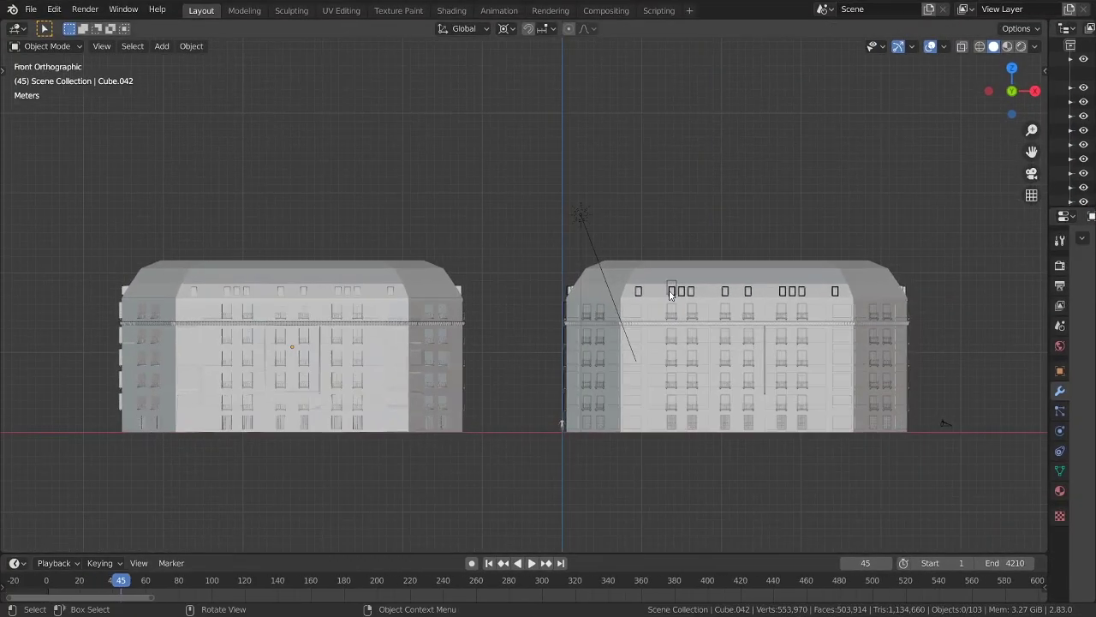
- Add a small placeholder cube, resize it, and set it between the two buildings
key(shift+a)
click(660, 281)
key(s)
key(g)
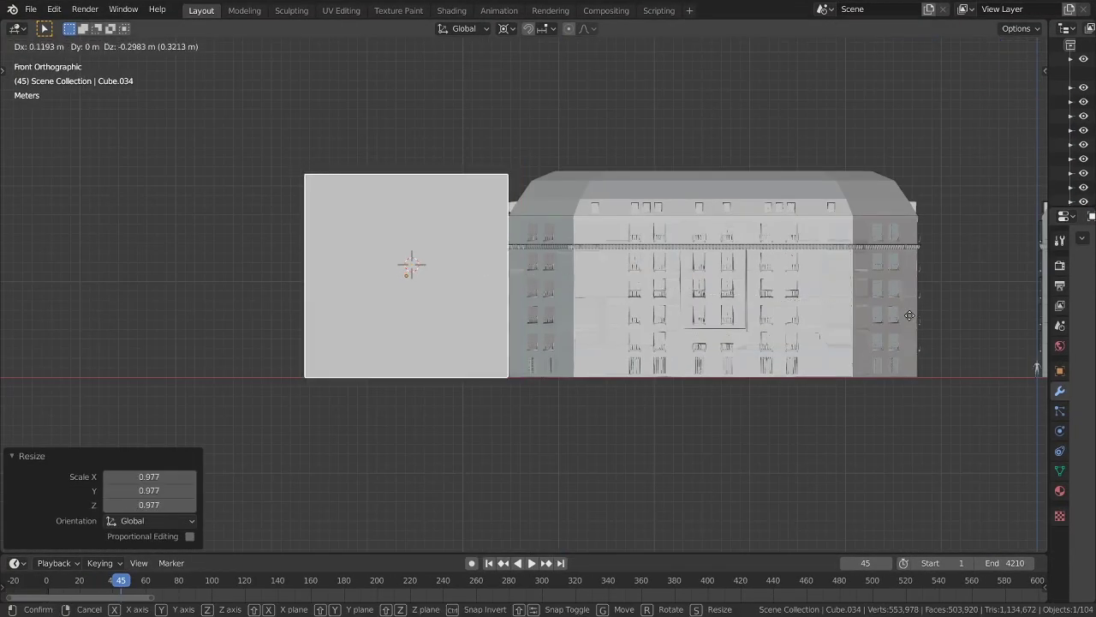
click(538, 245)
key(s)
scroll(668, 343, up, 3)
key(g)
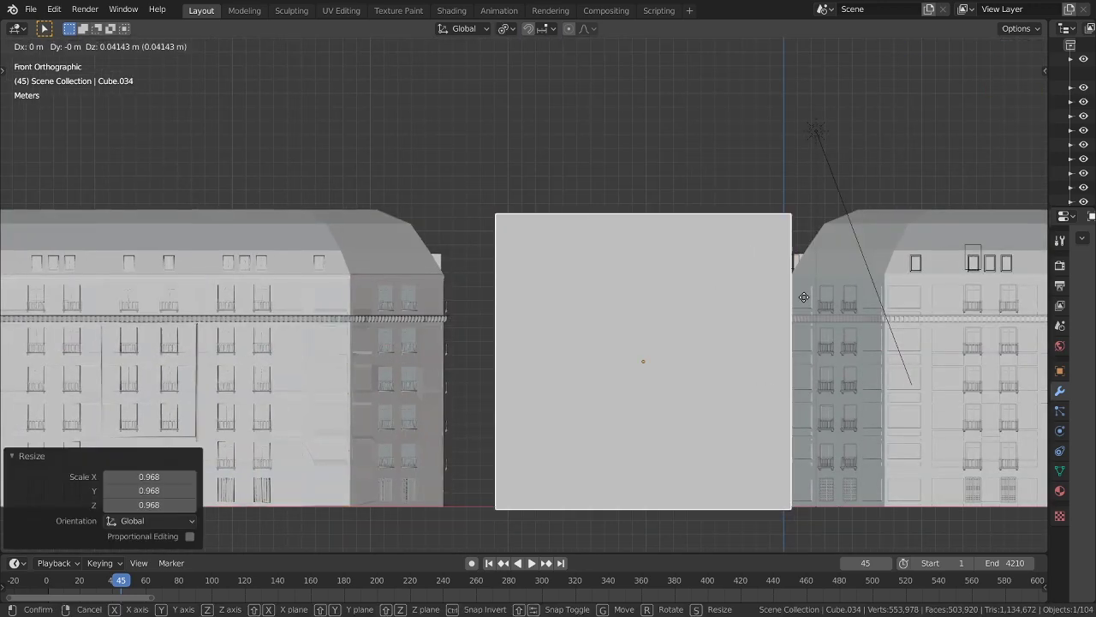
click(804, 297)
- Duplicate the building-and-cube pair along X, repeating it to extend the row
key(a)
scroll(404, 283, down, 3)
key(shift+d)
key(x)
click(549, 340)
key(shift+r)
key(shift+r)
key(shift+r)
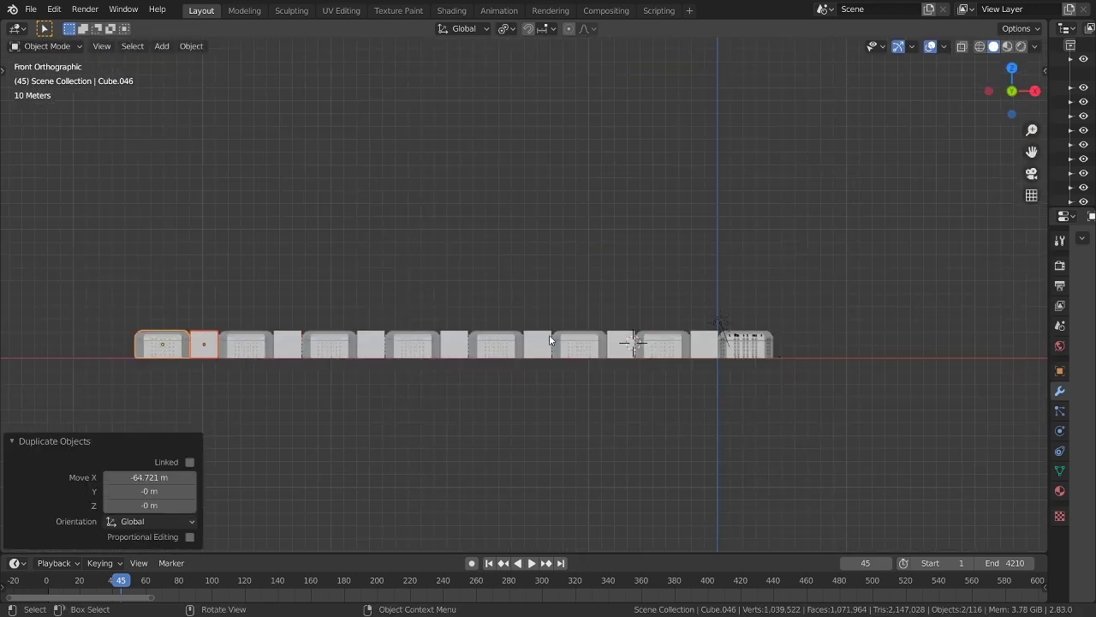
- From top view, duplicate the row along Y to form a second row
key(KP_7)
scroll(785, 372, up, 3)
key(shift+d)
key(y)
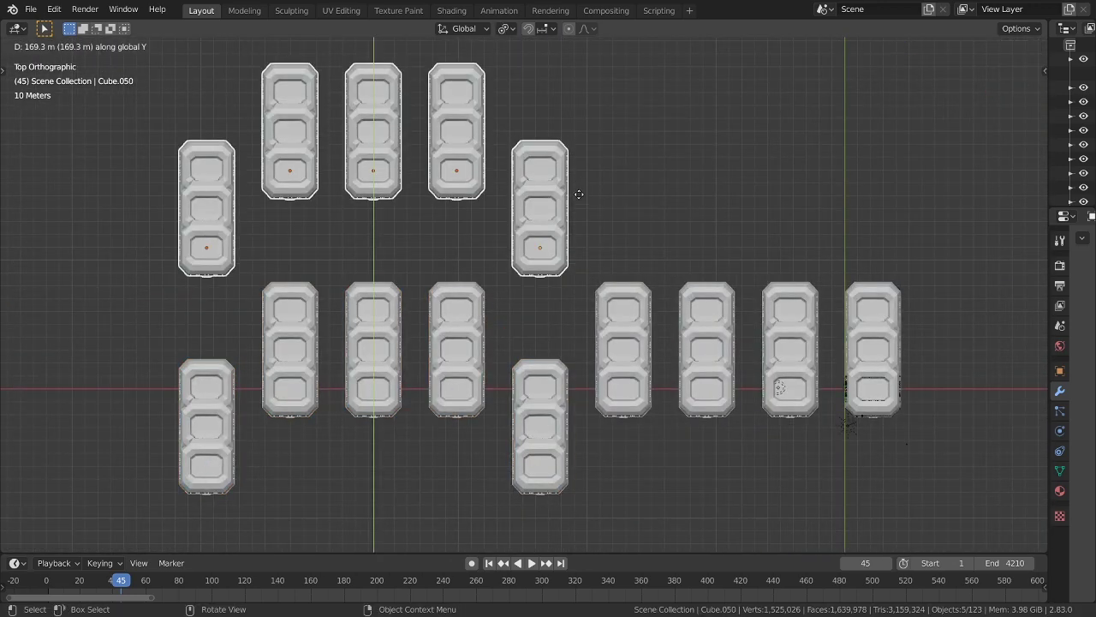
click(579, 193)
mouse_move(579, 194)
middle_down()
mouse_move(689, 432)
mouse_move(660, 301)
middle_up()
scroll(660, 301, up, 5)
key(KP_7)
scroll(454, 231, down, 5)
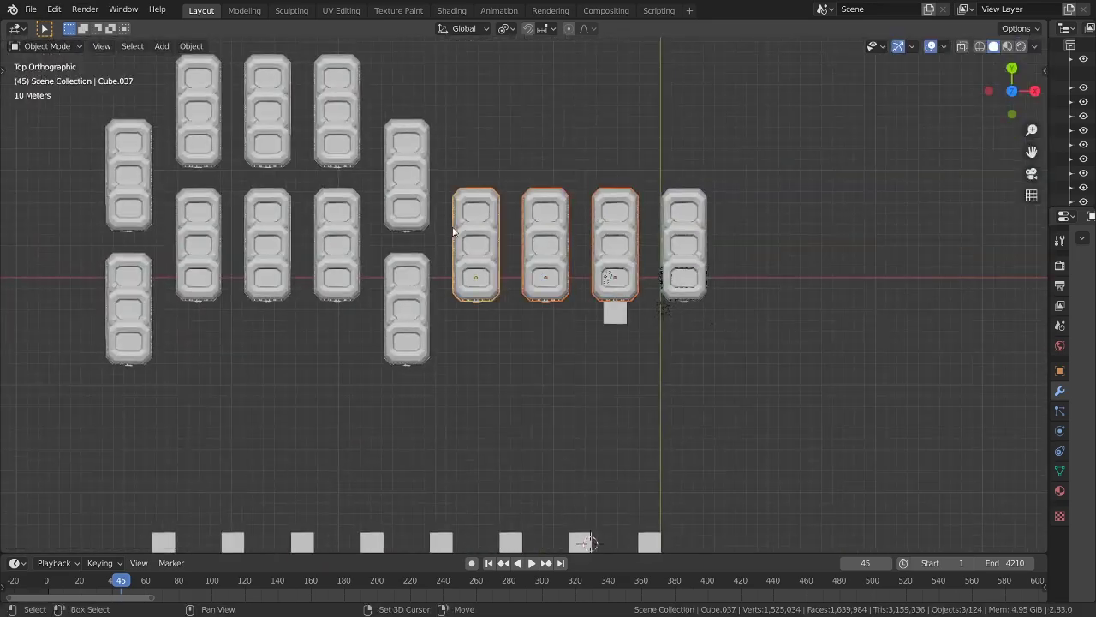
- Duplicate the selected buildings and move the copies 131 m along X
key(shift+d)
key(y)
scroll(826, 278, up, 3)
key(x)
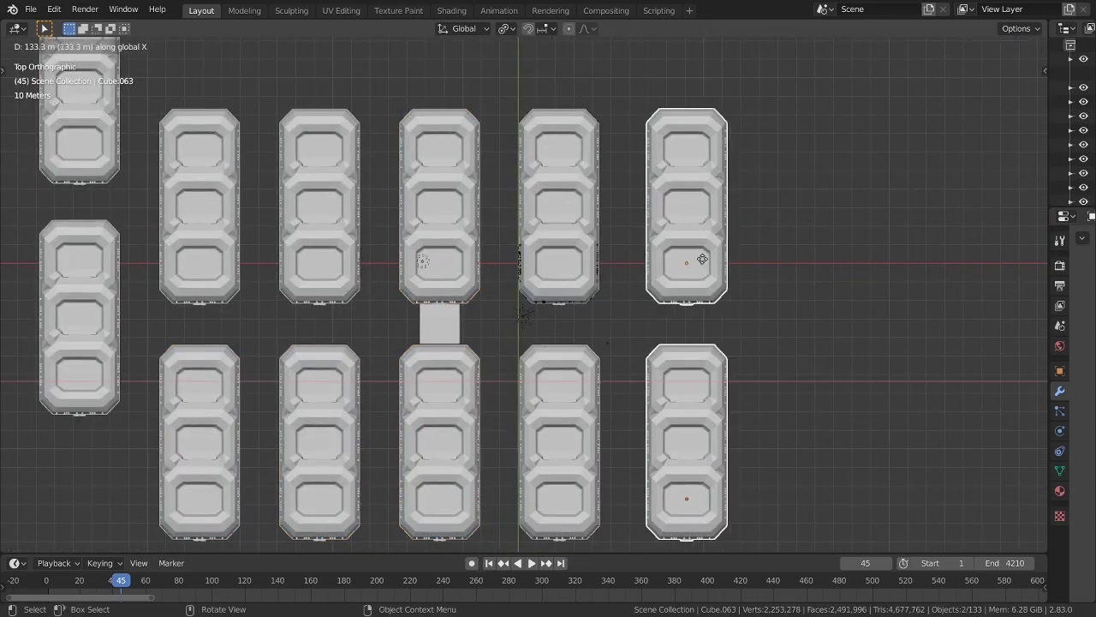
right_click(710, 378)
scroll(710, 377, down, 2)
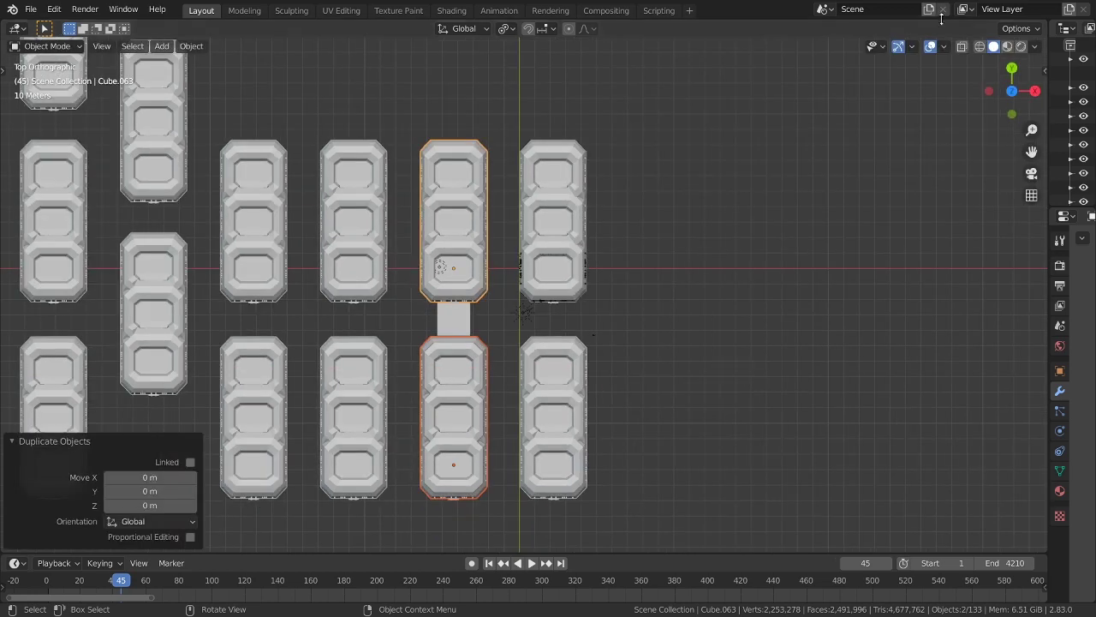
scroll(668, 326, up, 2)
key(g)
key(x)
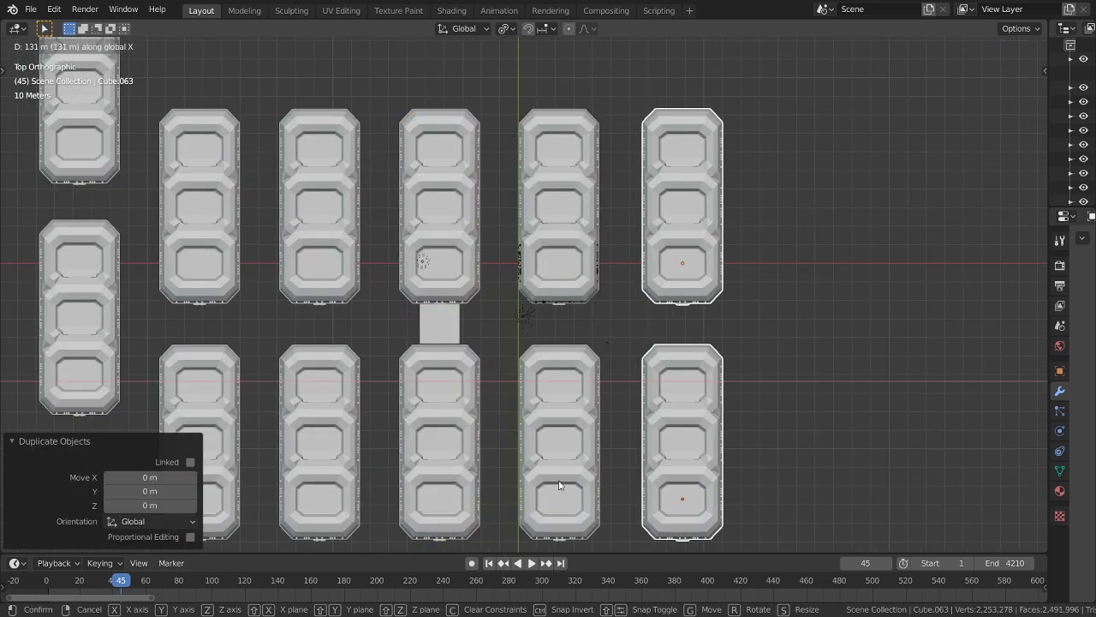
click(661, 317)
scroll(949, 442, up, 3)
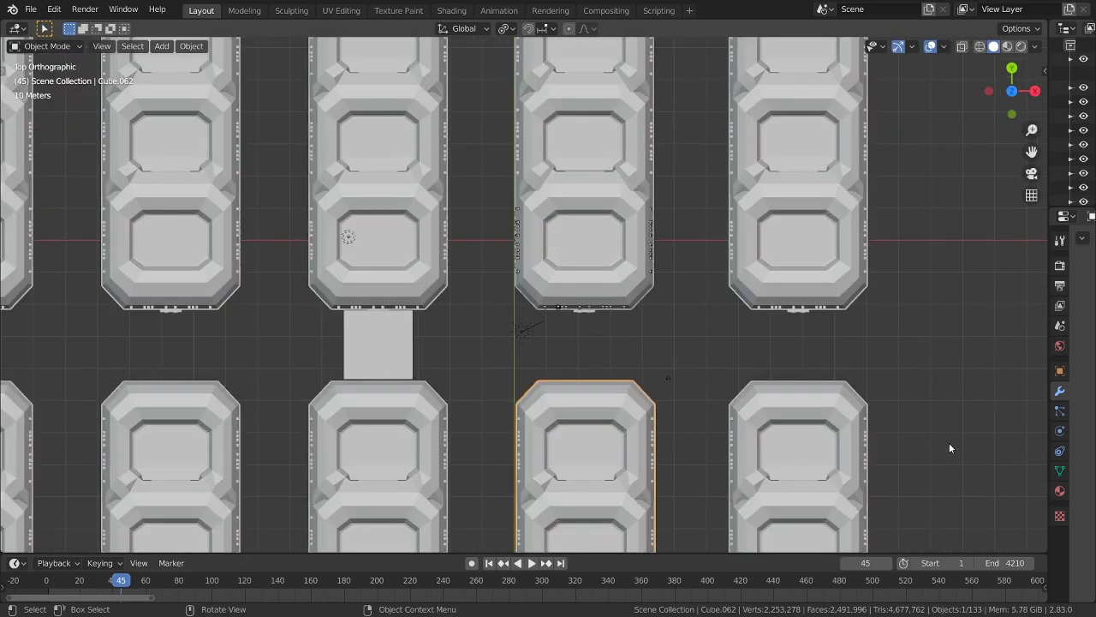
scroll(949, 442, down, 1)
- Duplicate the small cube, then delete the small placeholder cubes
click(303, 363)
key(shift+d)
click(660, 264)
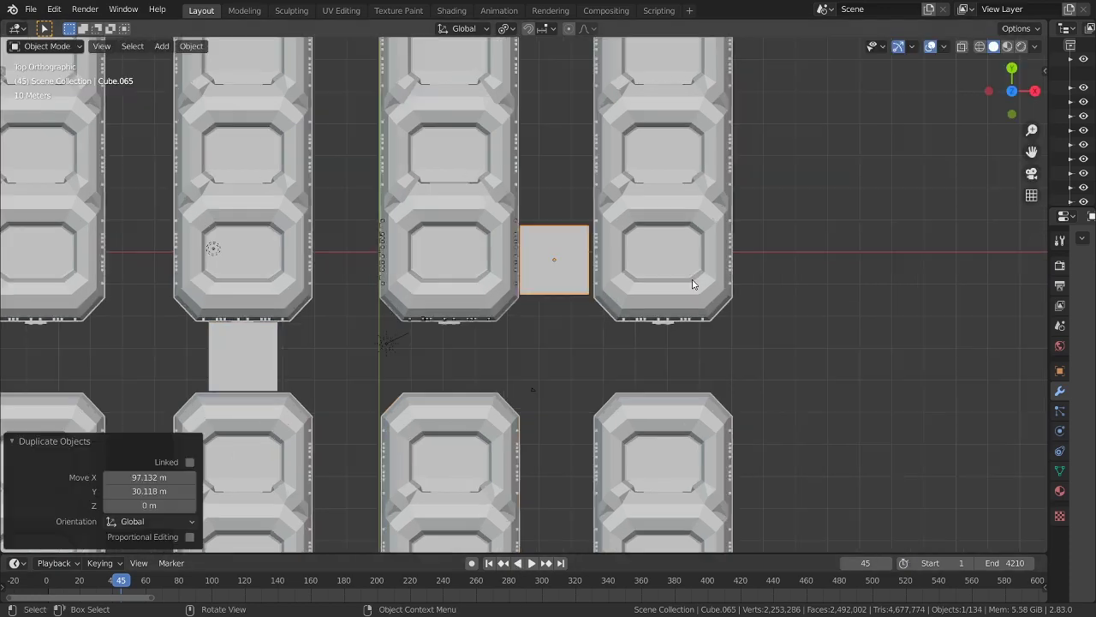
scroll(659, 263, down, 3)
scroll(724, 267, down, 1)
key(x)
key(Return)
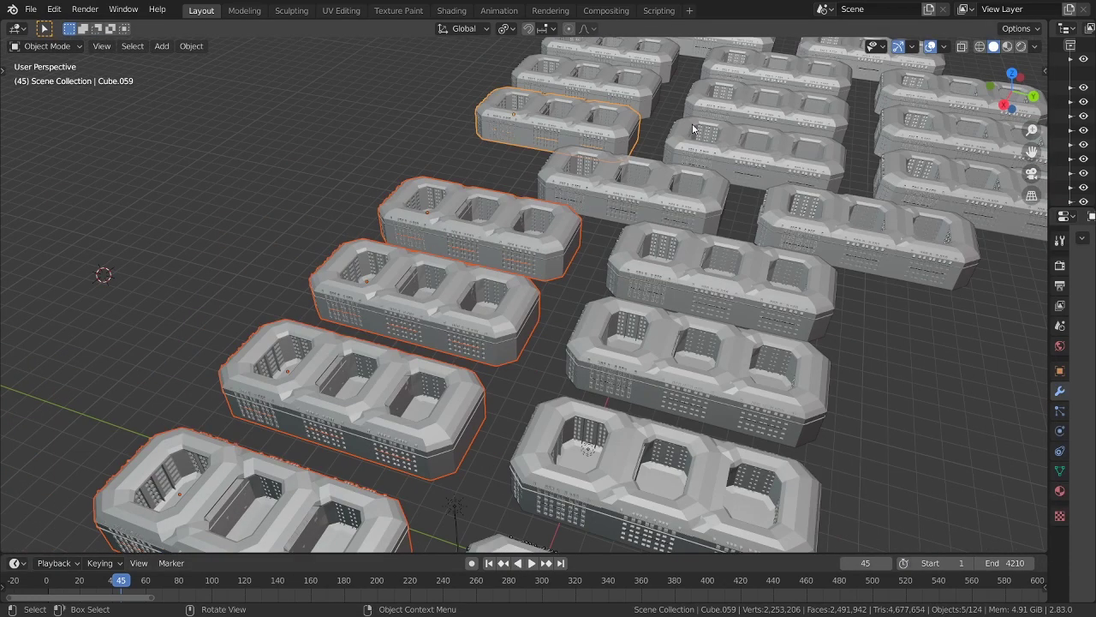
- Mirror one building row with a Y scale of -1 and shift it 4.3165 m along Y
middle_drag(613, 272, 588, 270)
key(shift+d)
key(Escape)
key(s)
key(y)
key(minus)
key(1)
key(Return)
key(KP_7)
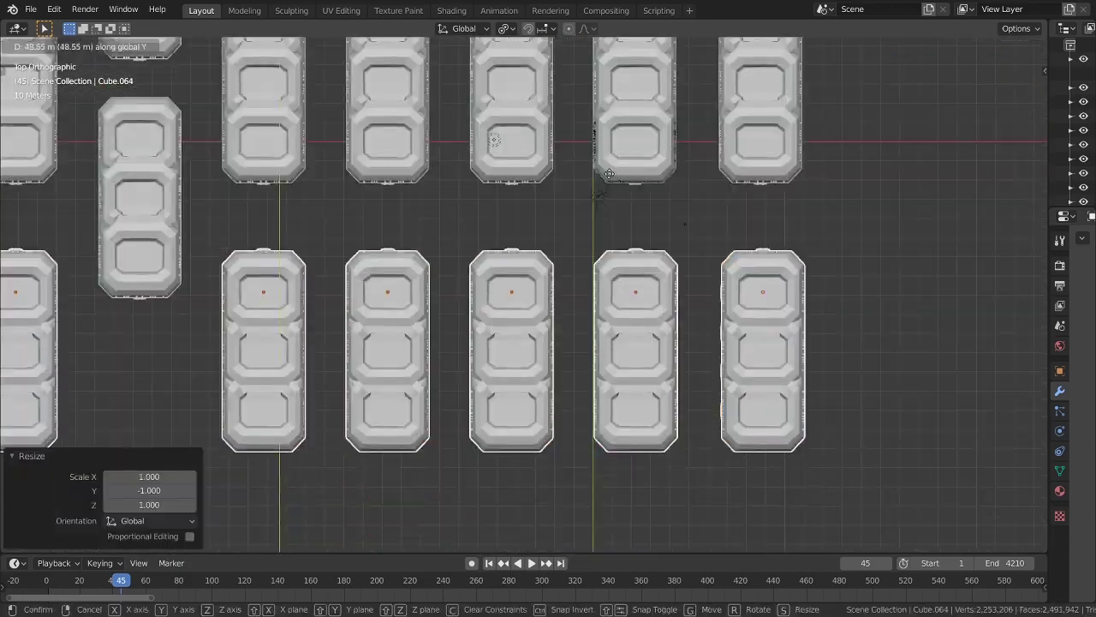
key(g)
key(y)
click(651, 216)
middle_drag(651, 217, 685, 257)
- From top view, move the ground plane into place beneath the building grid
scroll(686, 256, down, 5)
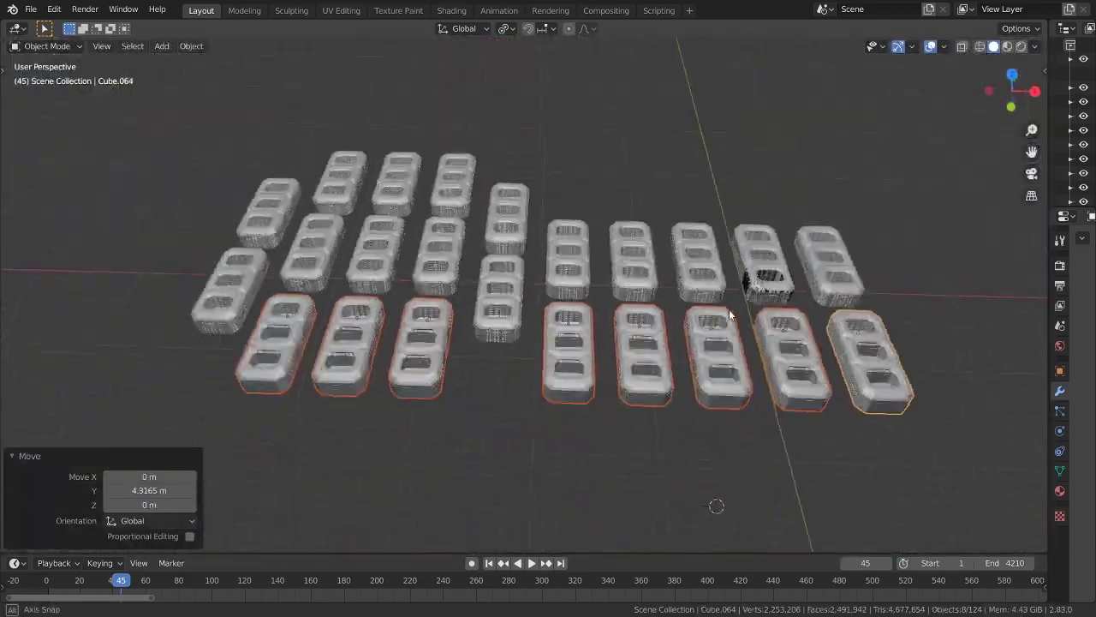
mouse_move(729, 309)
middle_down()
mouse_move(631, 336)
mouse_move(540, 297)
middle_up()
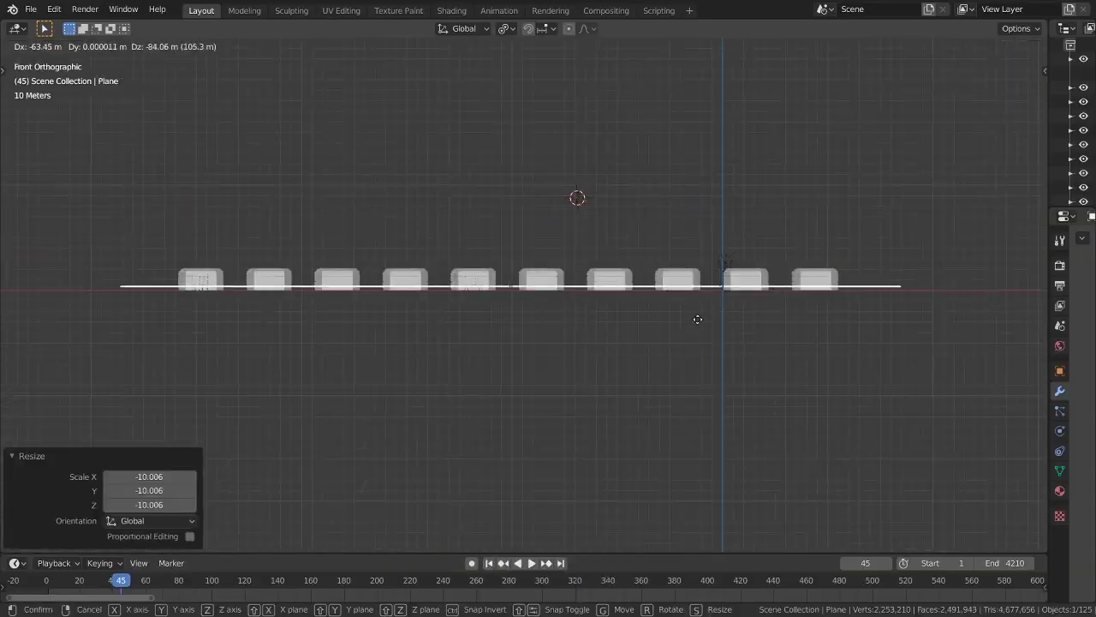
key(KP_7)
scroll(642, 257, up, 3)
key(g)
key(y)
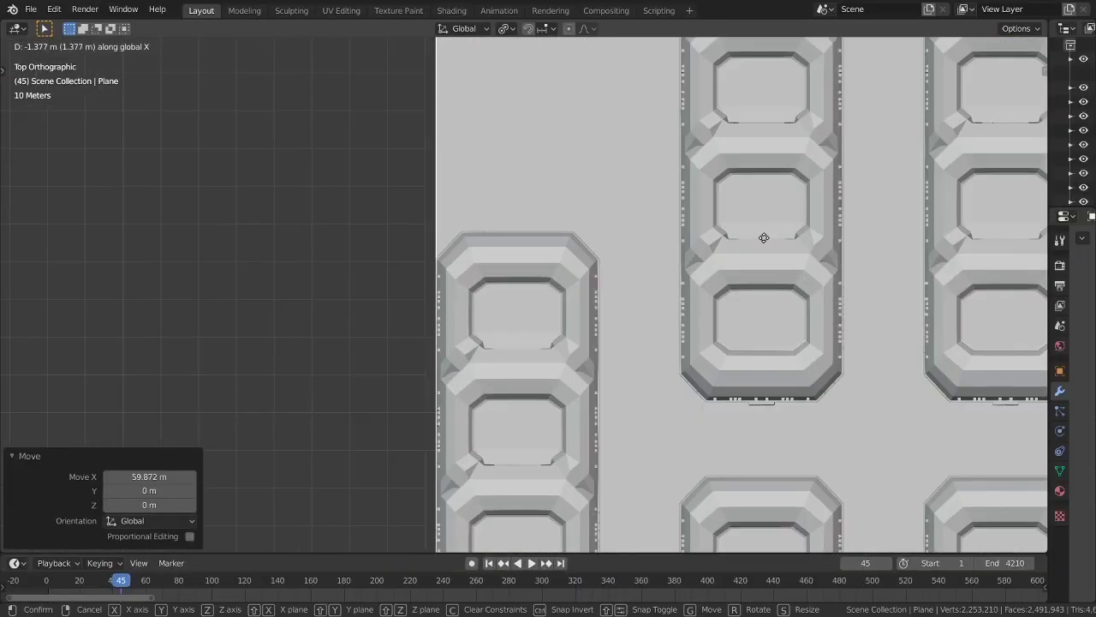
click(642, 256)
scroll(642, 385, down, 3)
- In Edit Mode, add a loop cut across the ground plane
key(Tab)
scroll(587, 305, up, 3)
key(ctrl+r)
click(588, 306)
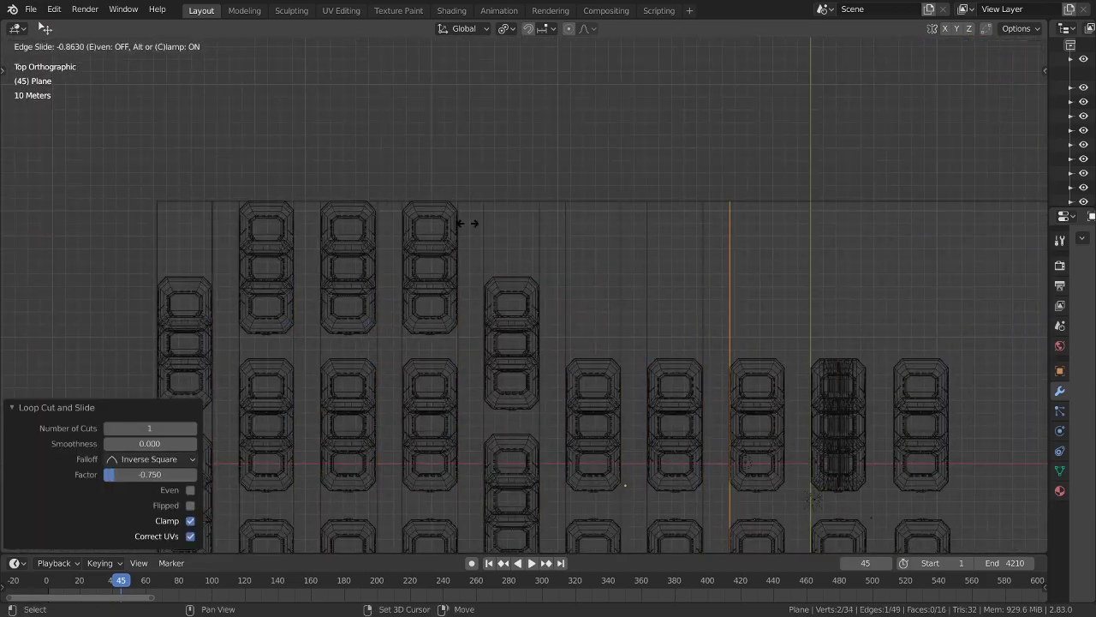
click(465, 223)
scroll(514, 227, up, 2)
middle_drag(534, 227, 685, 257)
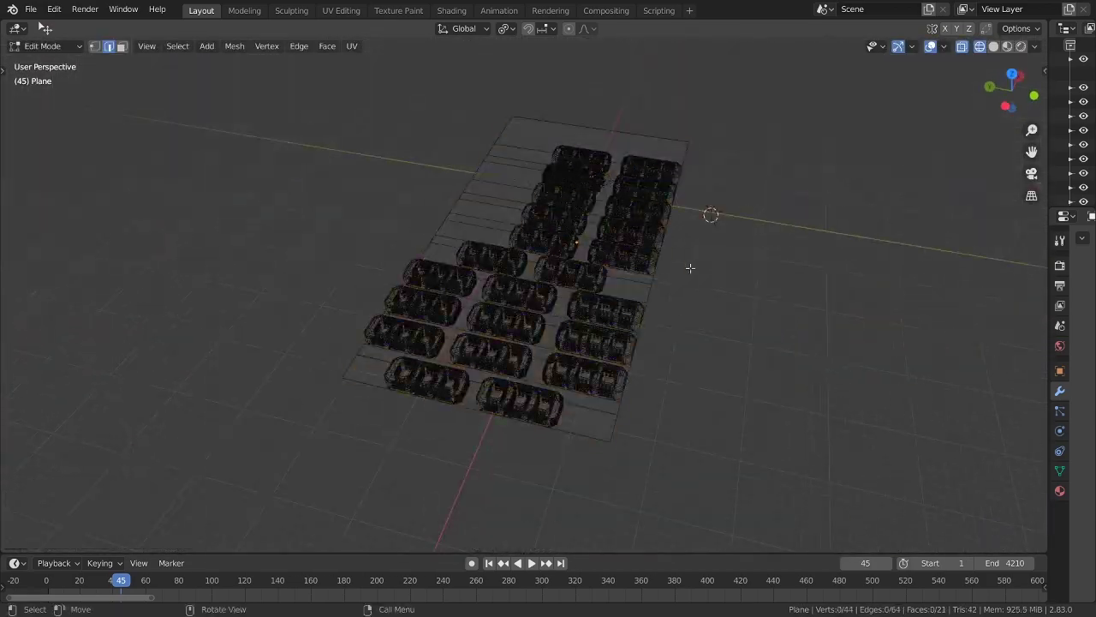
- From top view, increase the loop cut to 11 parallel cuts across the plane
key(KP_7)
scroll(685, 257, down, 3)
key(alt+a)
scroll(892, 240, up, 4)
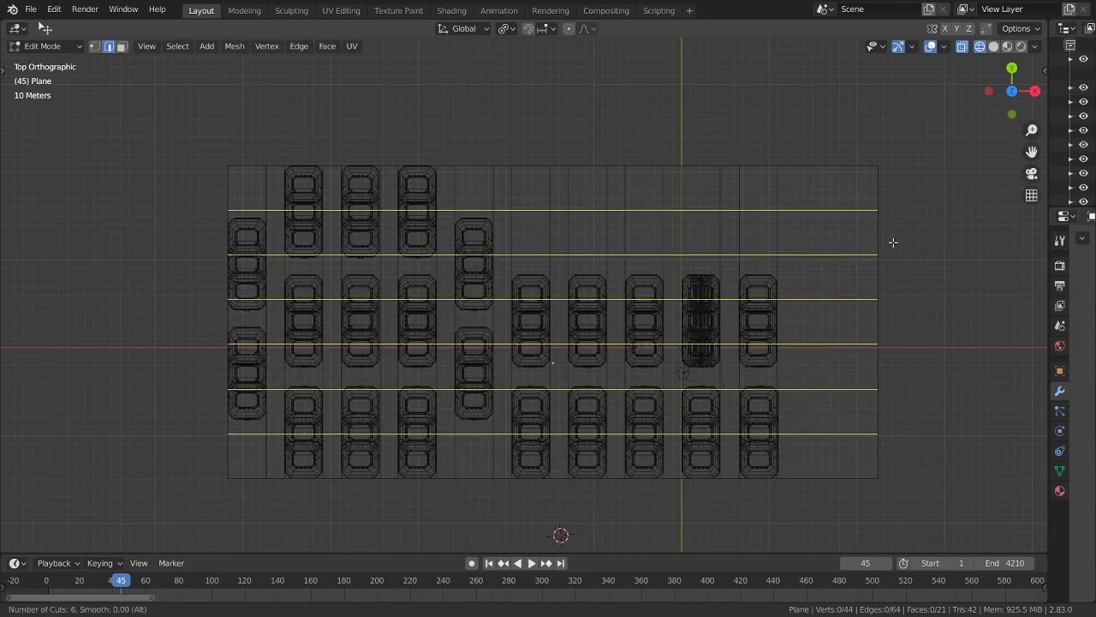
scroll(894, 242, up, 6)
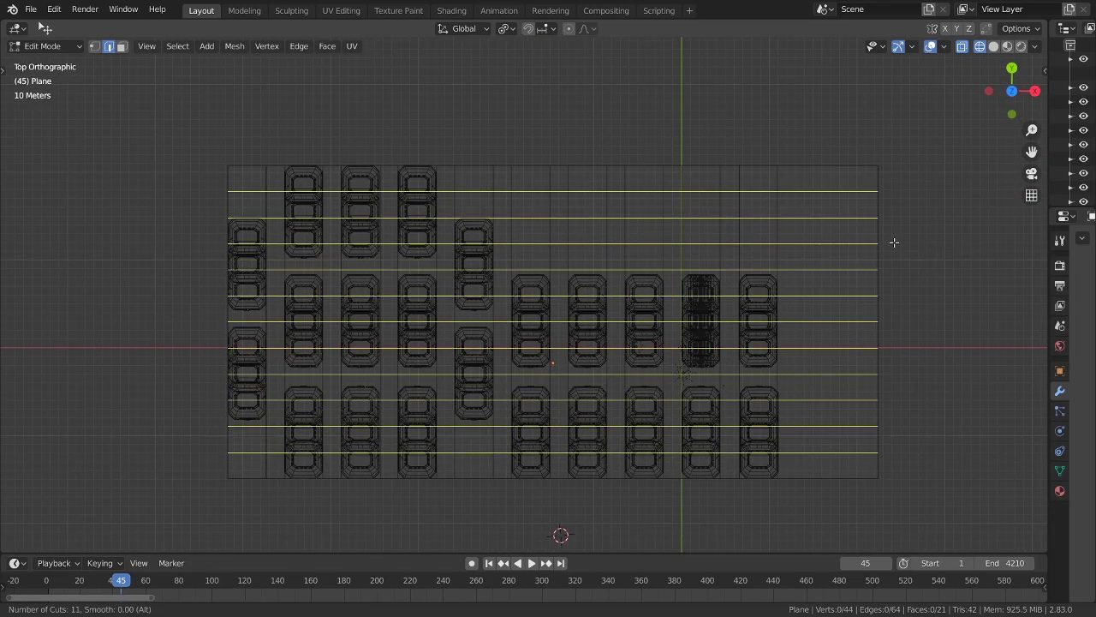
click(894, 243)
- Deselect the plane's mesh, return to Object Mode, and switch to solid shading
mouse_move(895, 242)
middle_down()
mouse_move(746, 311)
mouse_move(723, 340)
mouse_move(744, 334)
mouse_move(696, 315)
mouse_move(959, 299)
mouse_move(835, 354)
middle_up()
key(a)
key(alt+a)
key(Tab)
key(shift+z)
- Select the buildings, make the ground plane the active object, and press Ctrl+P
click(704, 339)
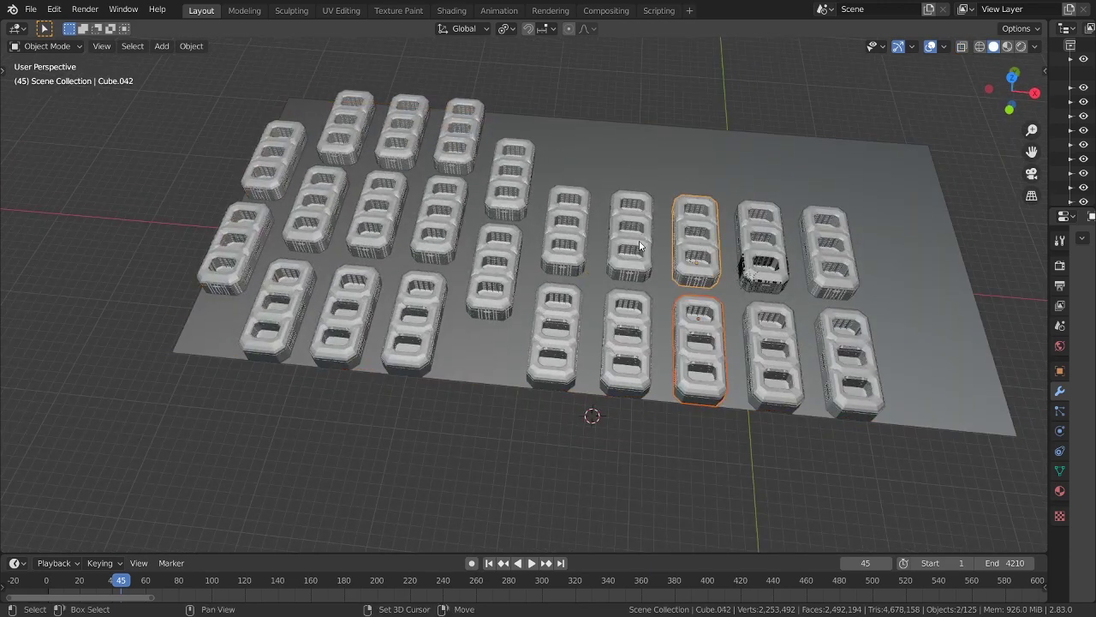
mouse_move(631, 255)
mouse_down()
mouse_move(490, 269)
mouse_move(361, 135)
mouse_up()
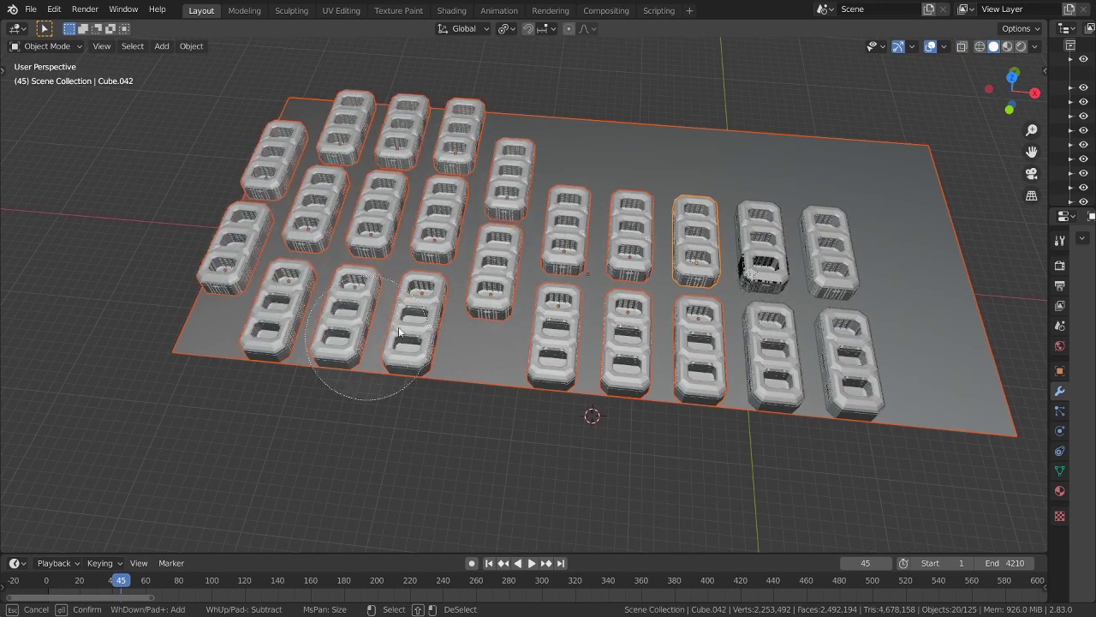
mouse_move(665, 346)
middle_down()
mouse_move(693, 325)
mouse_move(560, 114)
middle_up()
shift+click(716, 212)
mouse_move(716, 213)
middle_down()
mouse_move(673, 220)
mouse_move(607, 155)
middle_up()
shift+click(581, 236)
mouse_move(581, 237)
middle_down()
mouse_move(596, 306)
mouse_move(578, 293)
mouse_move(626, 329)
mouse_move(619, 318)
middle_up()
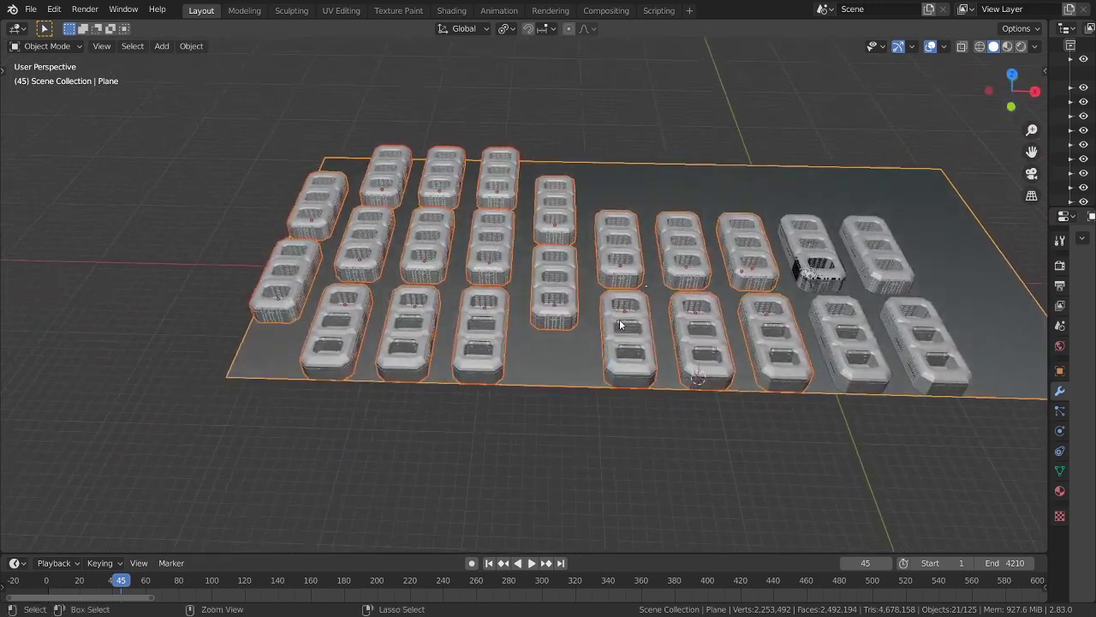
key(ctrl+p)
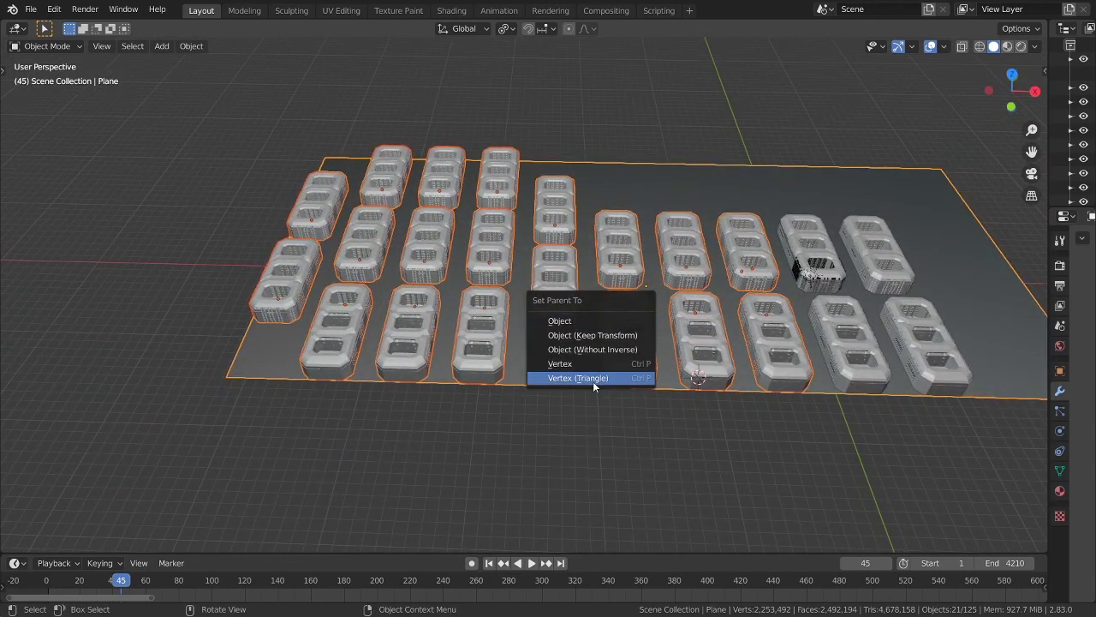
- Parent the buildings to the ground plane with Vertex (Triangle), then select only the plane
click(595, 380)
mouse_move(598, 382)
middle_down()
mouse_move(565, 341)
mouse_move(592, 365)
mouse_move(380, 294)
mouse_move(500, 345)
middle_up()
click(592, 366)
- In Edit Mode with X-ray on, circle-select the first strip of plane vertices
key(Tab)
key(alt+z)
key(c)
scroll(536, 335, up, 3)
scroll(431, 177, up, 3)
key(r)
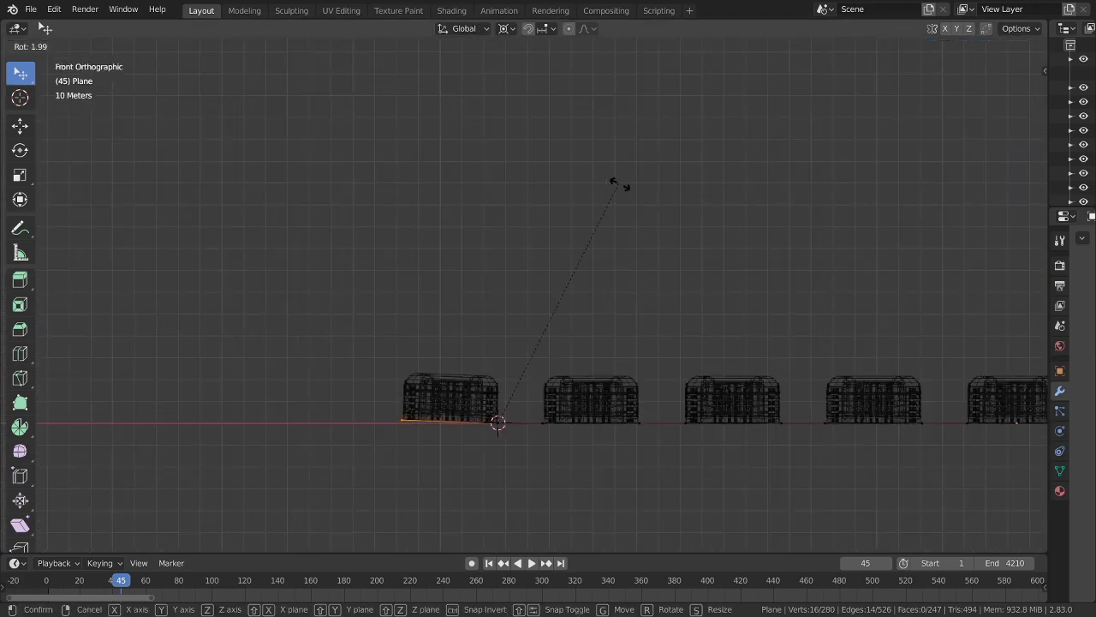
key(Escape)
- Tilt the first strip of the plane 33.1° around the Y axis
middle_drag(769, 325, 709, 325)
key(r)
key(y)
key(Escape)
key(alt+z)
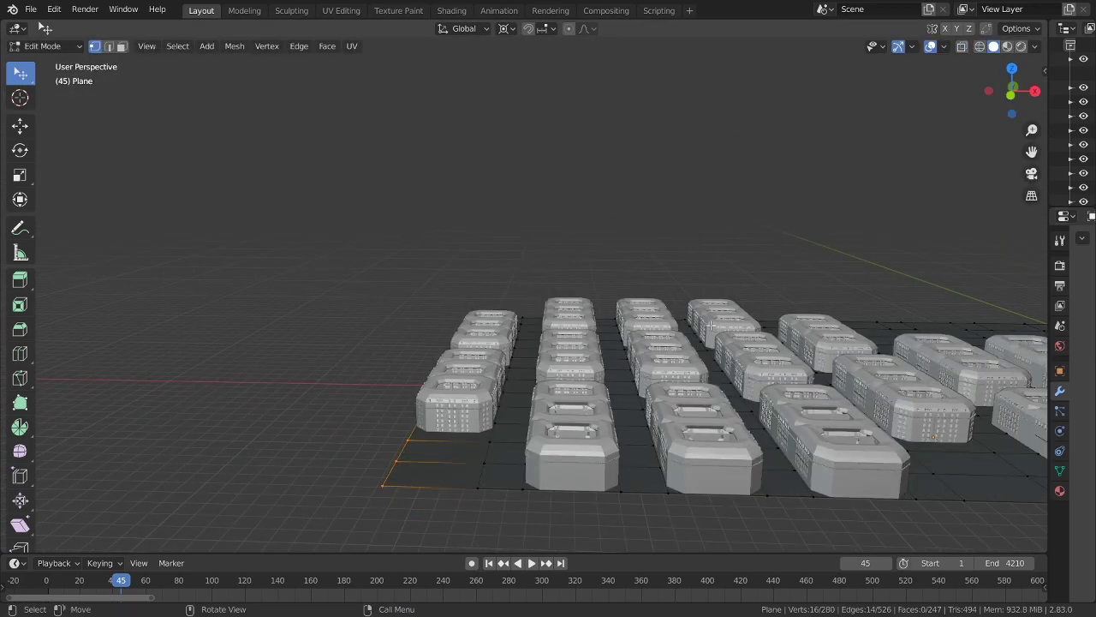
key(r)
key(y)
click(719, 342)
- From the front view, select the vertices of the next plane strip
key(KP_1)
scroll(568, 452, up, 3)
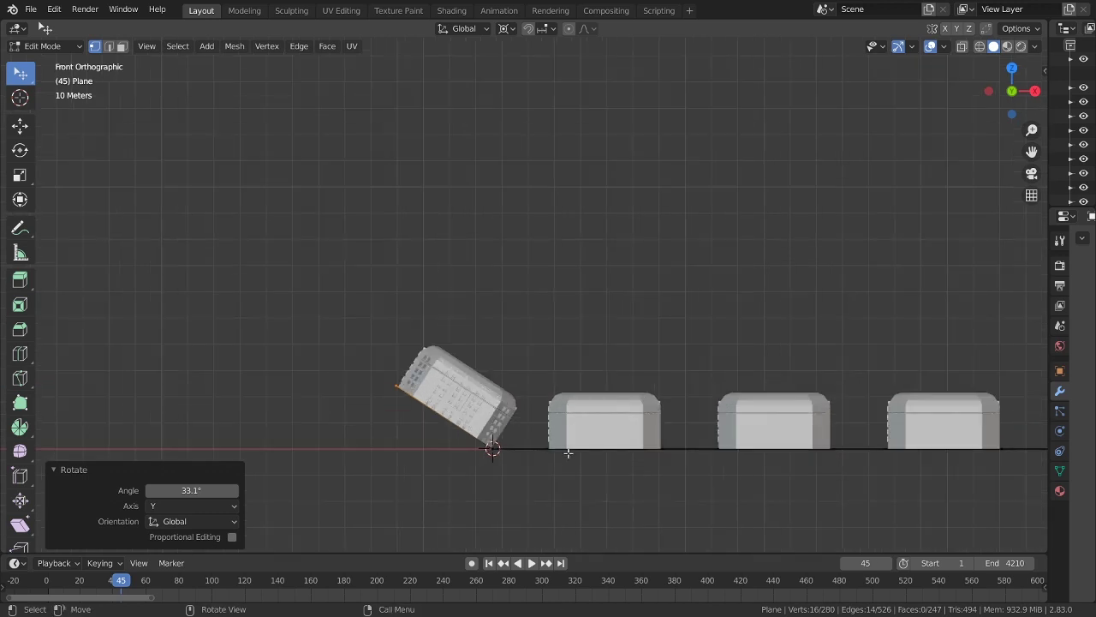
key(c)
click(514, 435)
key(shift+z)
shift+middle_drag(599, 446, 514, 416)
key(shift+s)
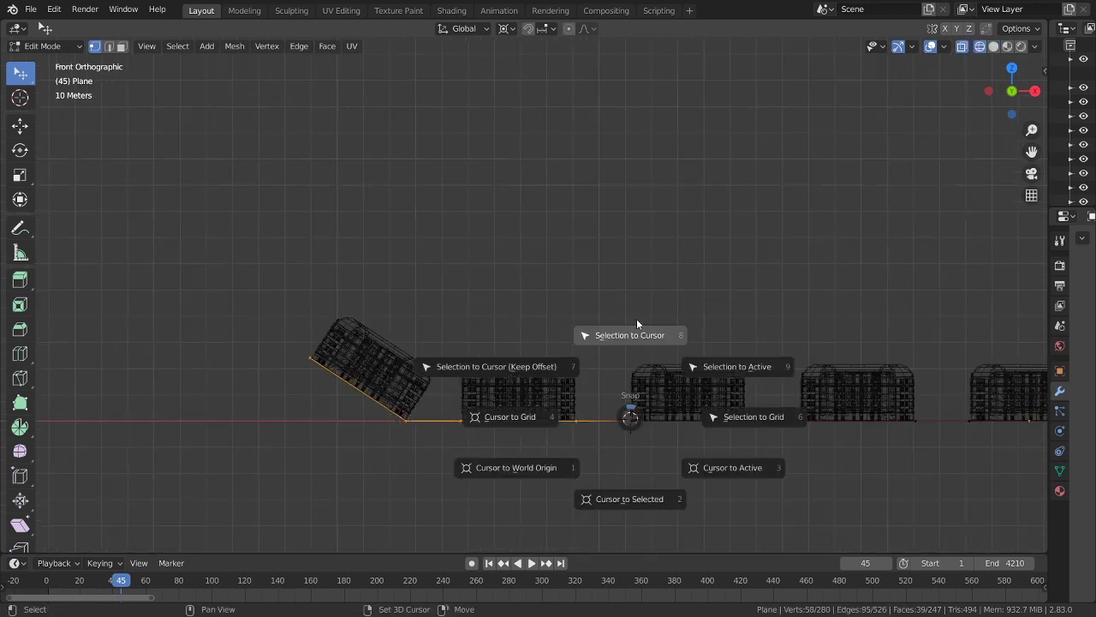
key(Escape)
- Test bending the next strip, undo it, and return to Object Mode with the Add menu
key(shift+z)
middle_drag(694, 361, 720, 257)
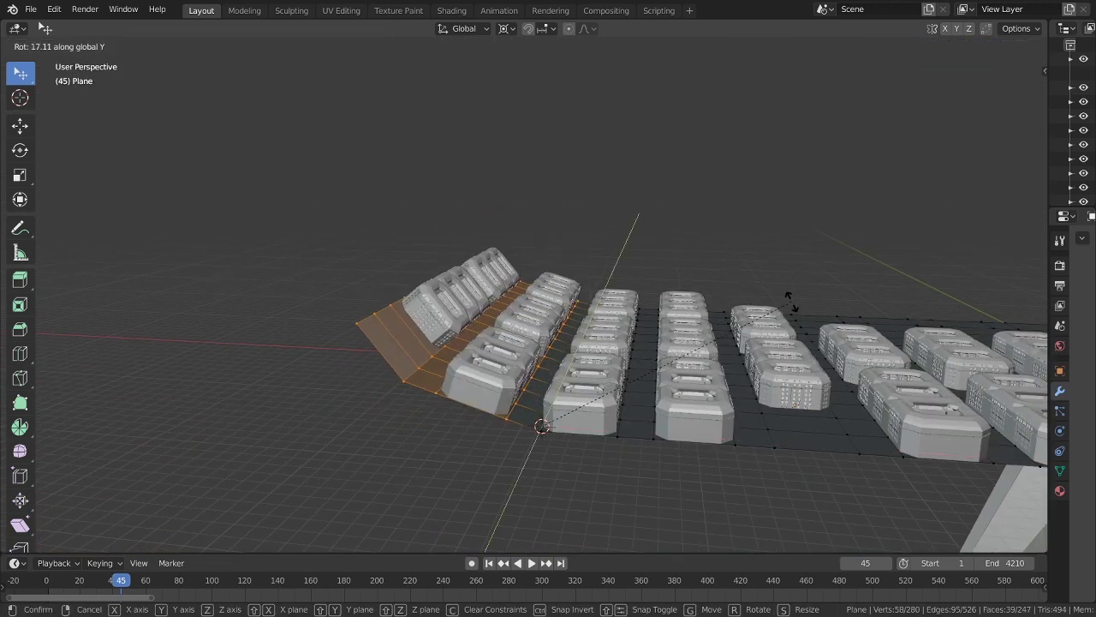
key(ctrl+z)
scroll(746, 375, down, 3)
scroll(746, 375, up, 3)
mouse_move(746, 375)
middle_down()
mouse_move(766, 436)
mouse_move(651, 411)
mouse_move(685, 394)
mouse_move(501, 329)
middle_up()
key(Tab)
key(shift+a)
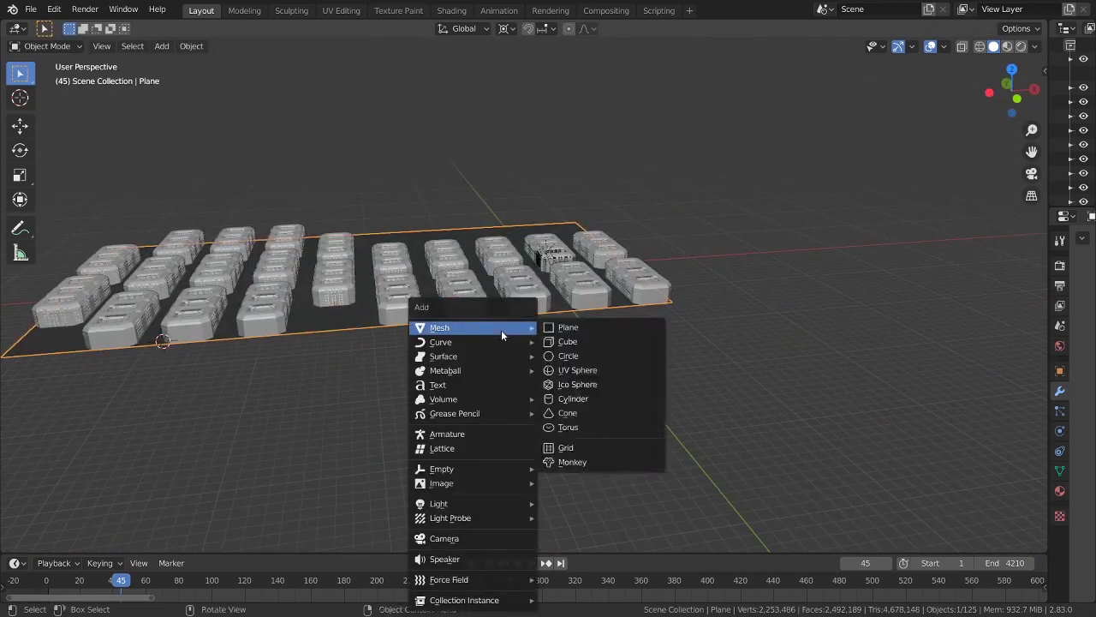
- Add an armature, turn it 180°, shrink it to about 0.4, and move it into place
click(463, 435)
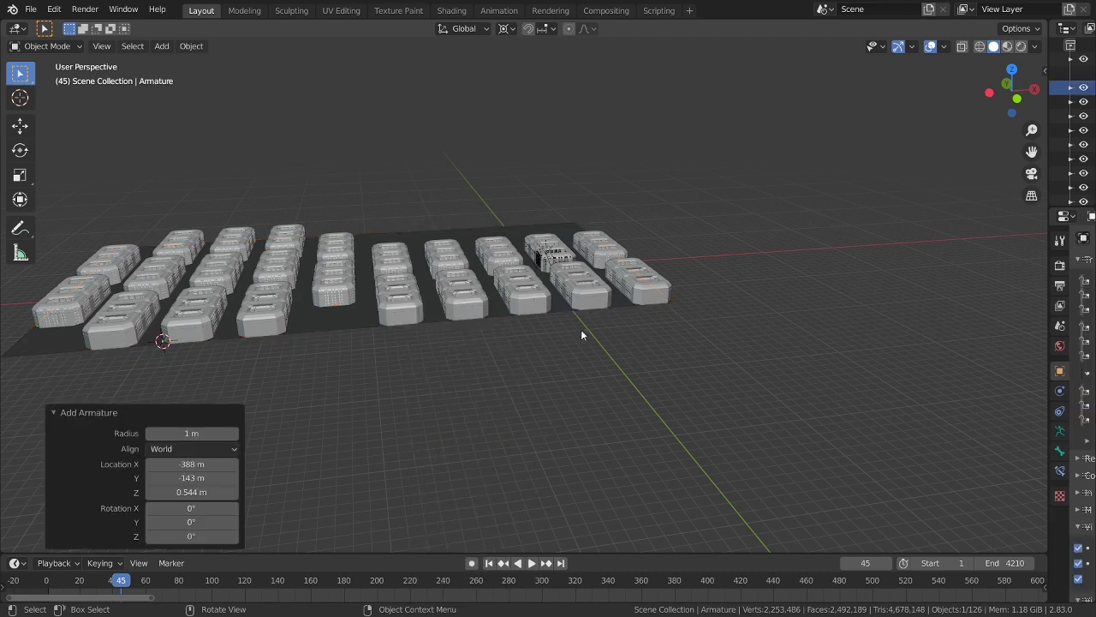
key(KP_1)
key(shift+z)
text(r180)
key(Return)
scroll(711, 311, up, 4)
key(s)
click(690, 370)
key(g)
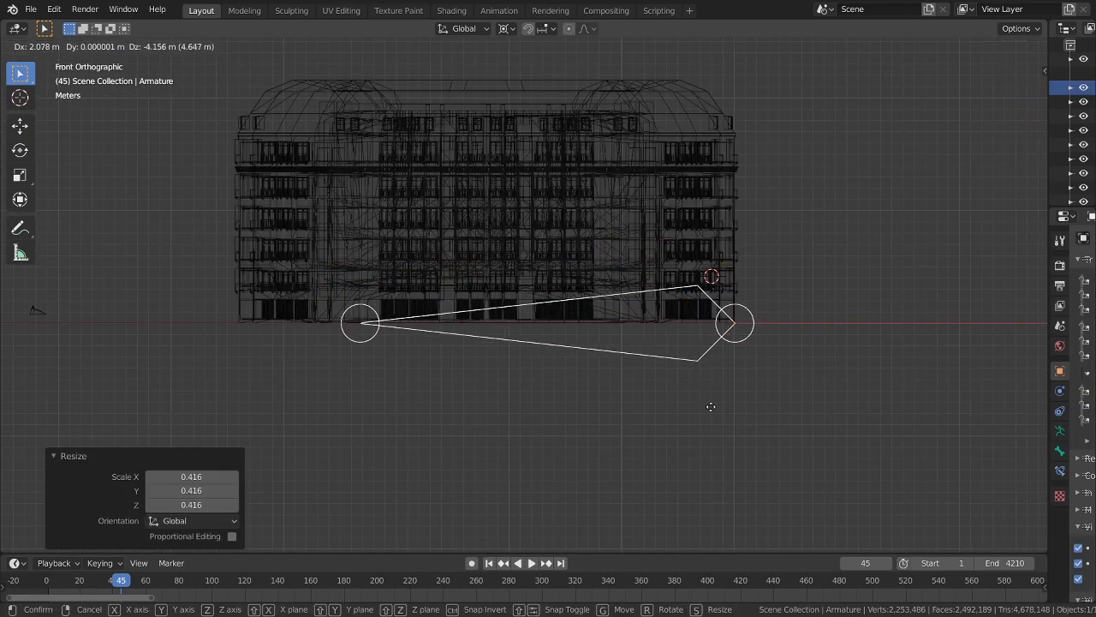
click(711, 406)
- Set the pivot to Individual Origins, then reposition and resize the armature
click(511, 29)
click(549, 76)
key(g)
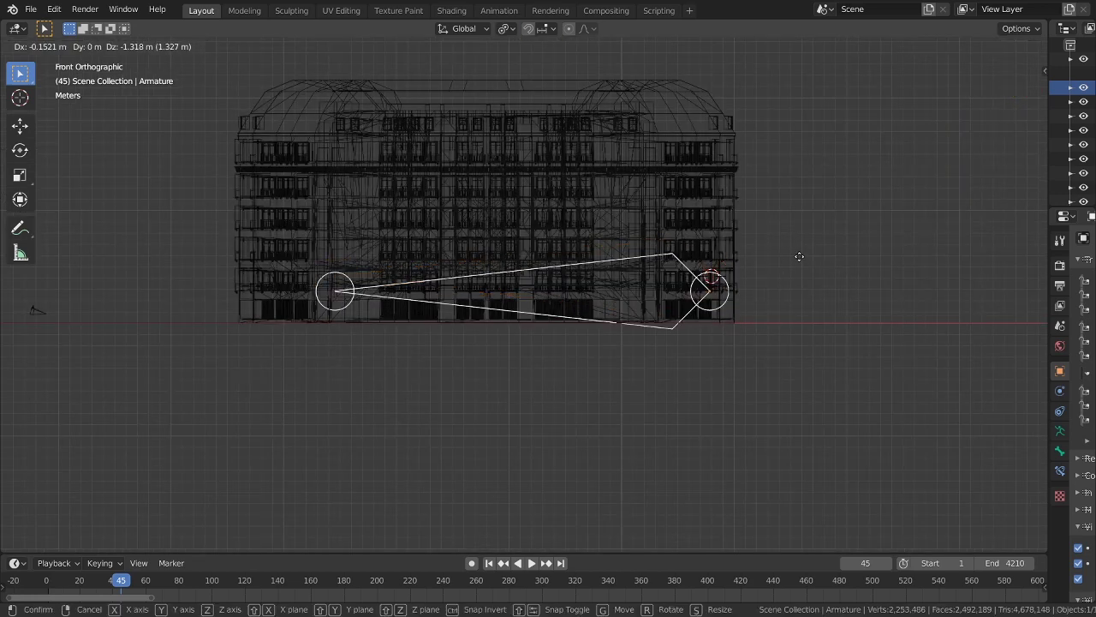
click(819, 275)
key(s)
click(810, 276)
scroll(462, 270, down, 3)
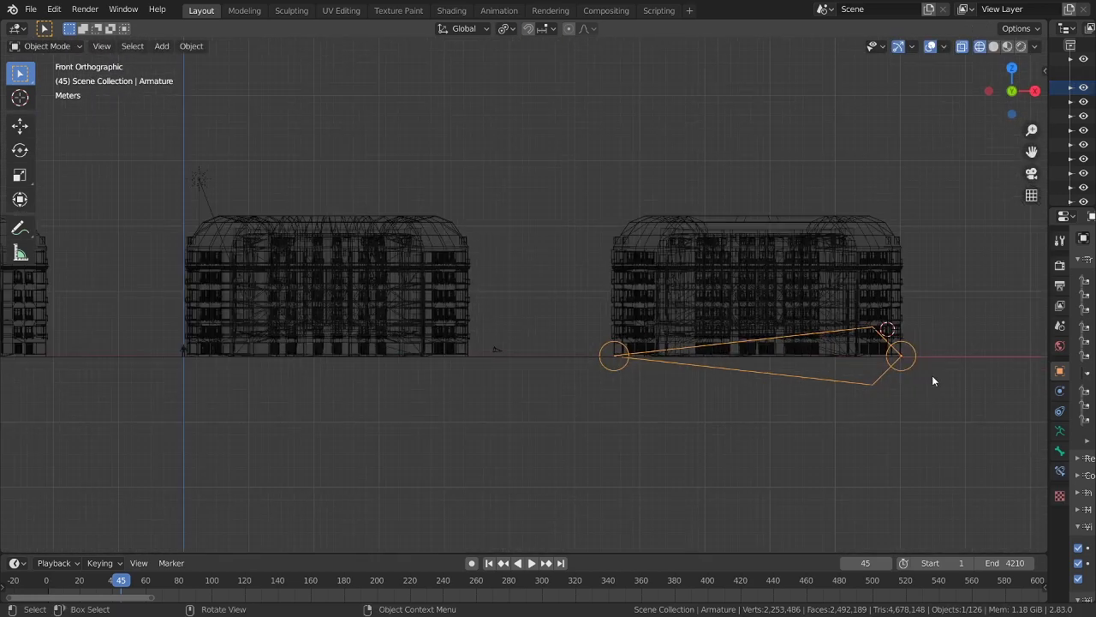
scroll(932, 375, up, 3)
- In Edit Mode, extrude the first nine bones of the chain along -X under the buildings
key(Tab)
key(e)
click(599, 341)
key(e)
click(599, 330)
key(e)
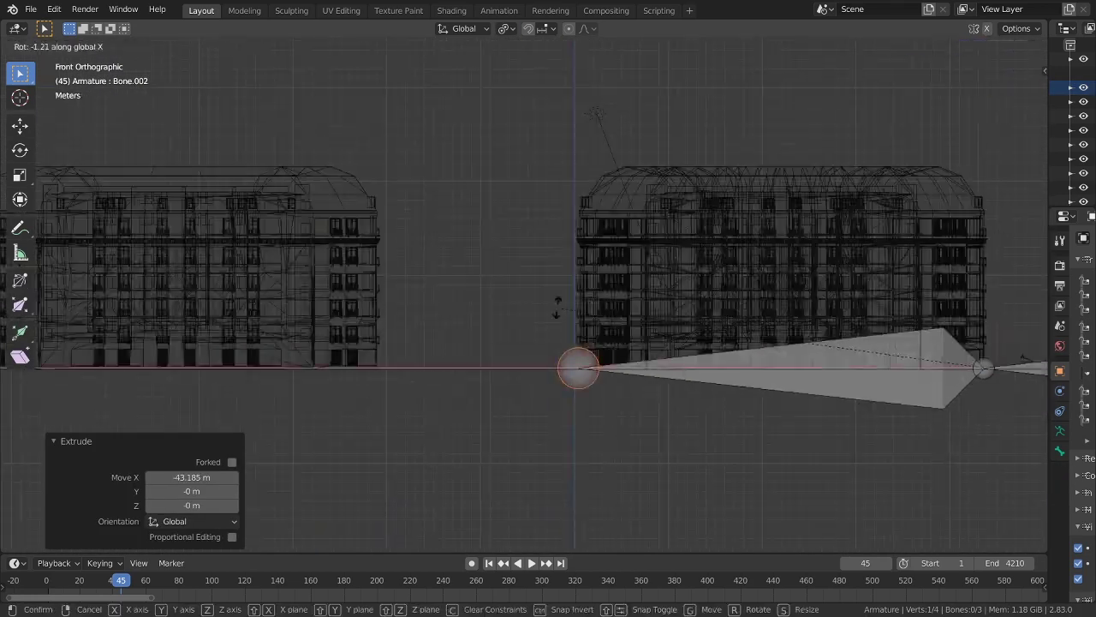
click(417, 293)
key(e)
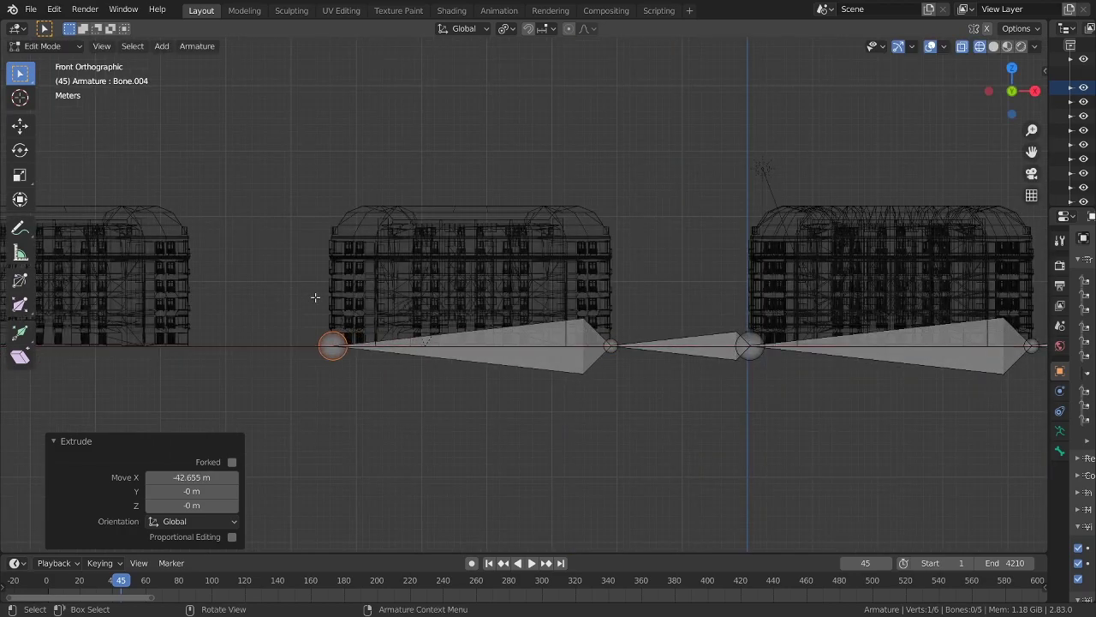
click(403, 287)
key(e)
click(388, 278)
key(e)
click(262, 277)
key(e)
click(423, 249)
key(e)
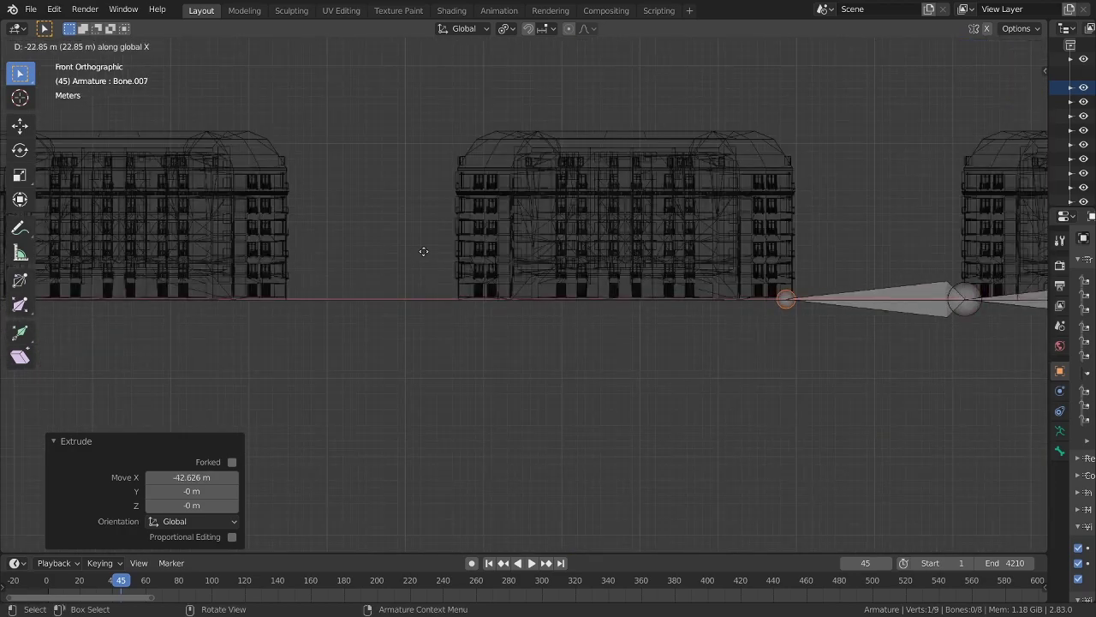
click(129, 245)
key(e)
click(648, 269)
- Extrude eight more bones so the 17-bone chain spans the full grid length
key(e)
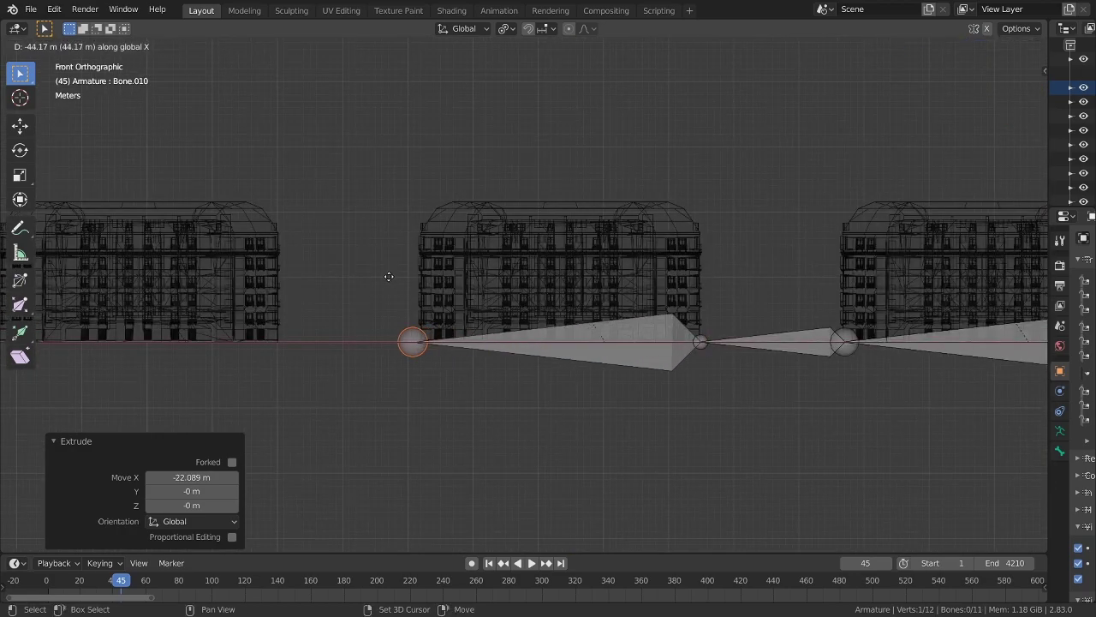
click(388, 274)
key(e)
click(547, 302)
key(e)
click(411, 252)
key(e)
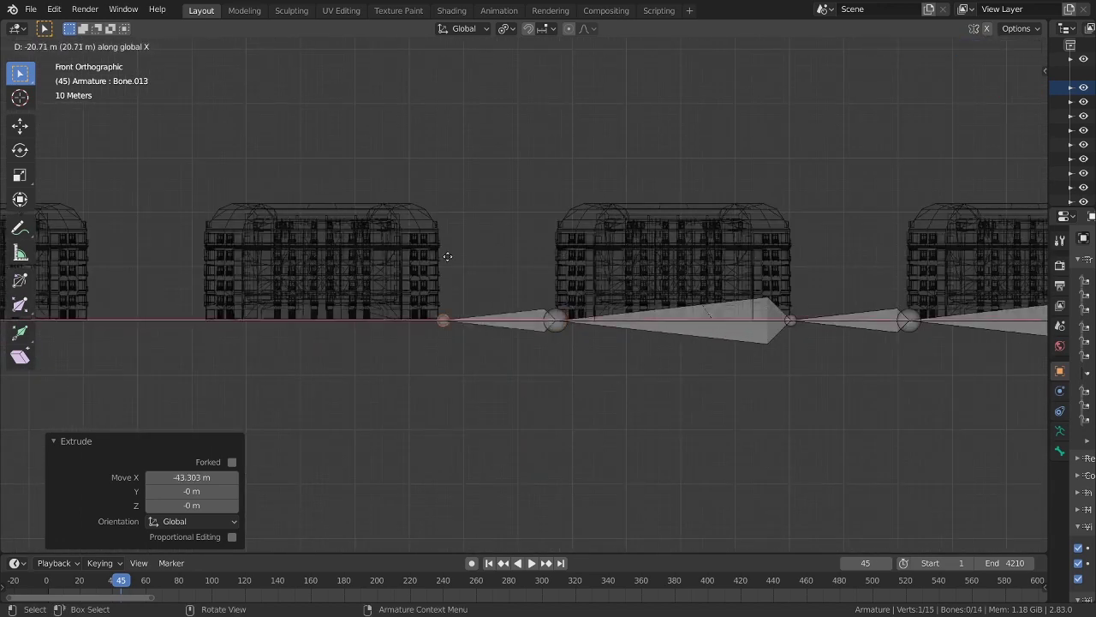
click(449, 254)
key(e)
click(379, 242)
key(e)
click(342, 252)
key(e)
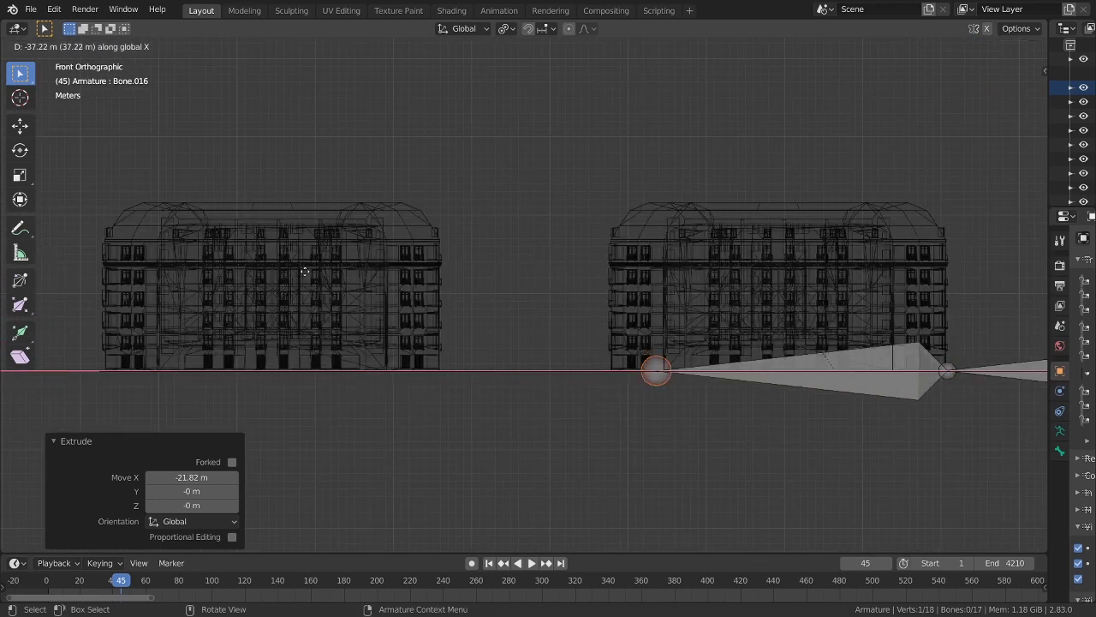
click(309, 272)
key(e)
click(335, 249)
- In Object Mode from the top view, move the armature along Y to the first building row
key(Tab)
middle_drag(335, 249, 722, 297)
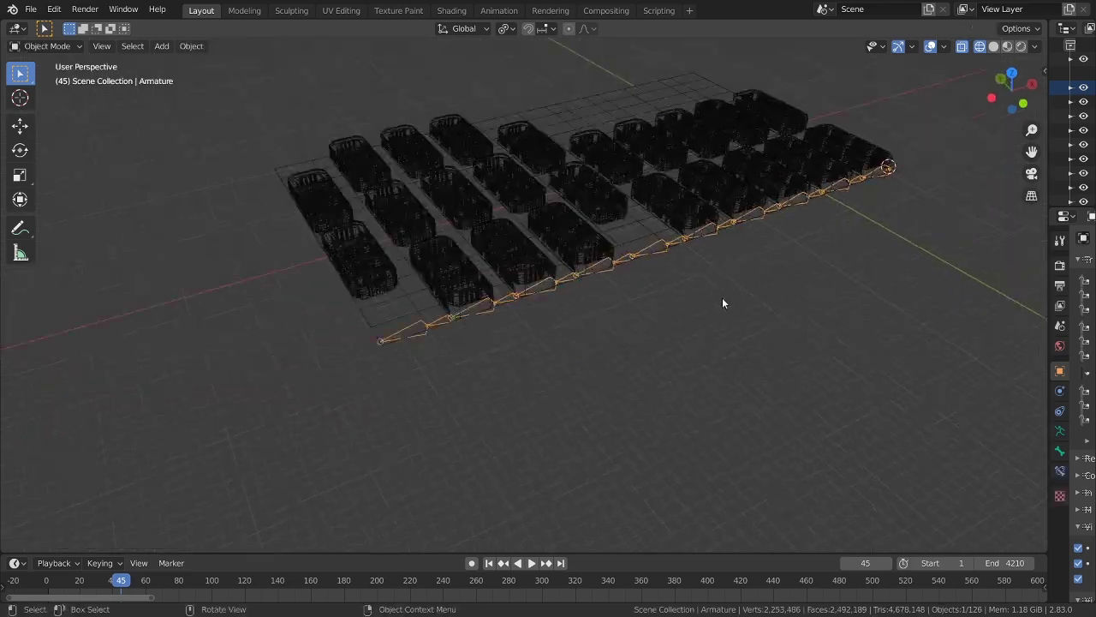
key(shift+z)
key(KP_7)
scroll(712, 307, up, 3)
key(g)
key(y)
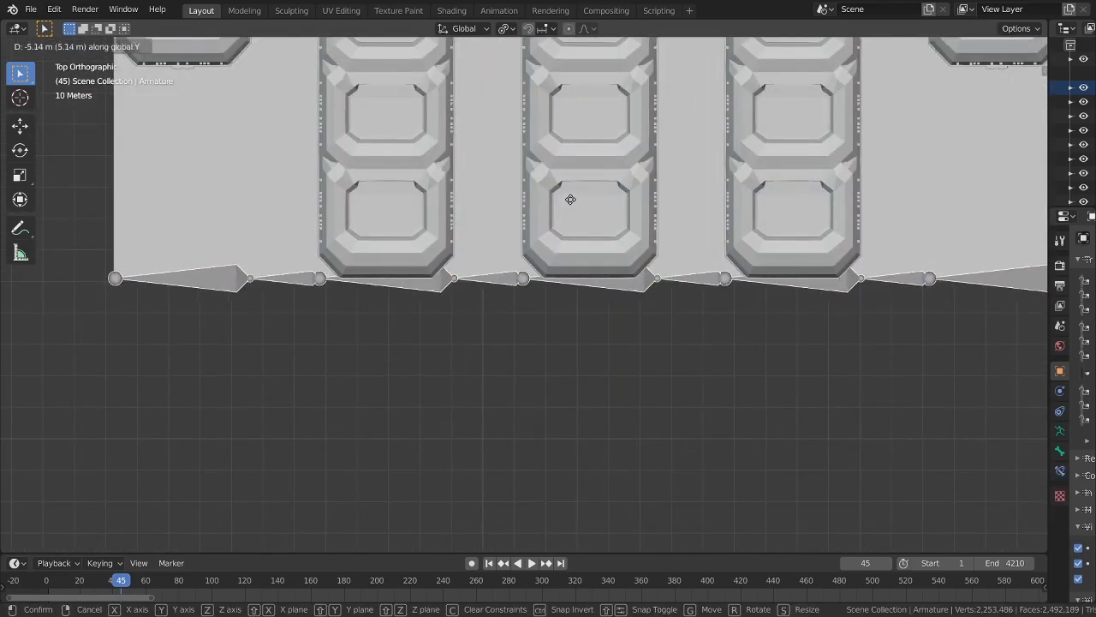
click(362, 250)
key(shift+z)
scroll(362, 250, down, 3)
- Duplicate the bone chain along Y, repeating 27.723 m apart, under every building row
key(Tab)
scroll(545, 327, up, 3)
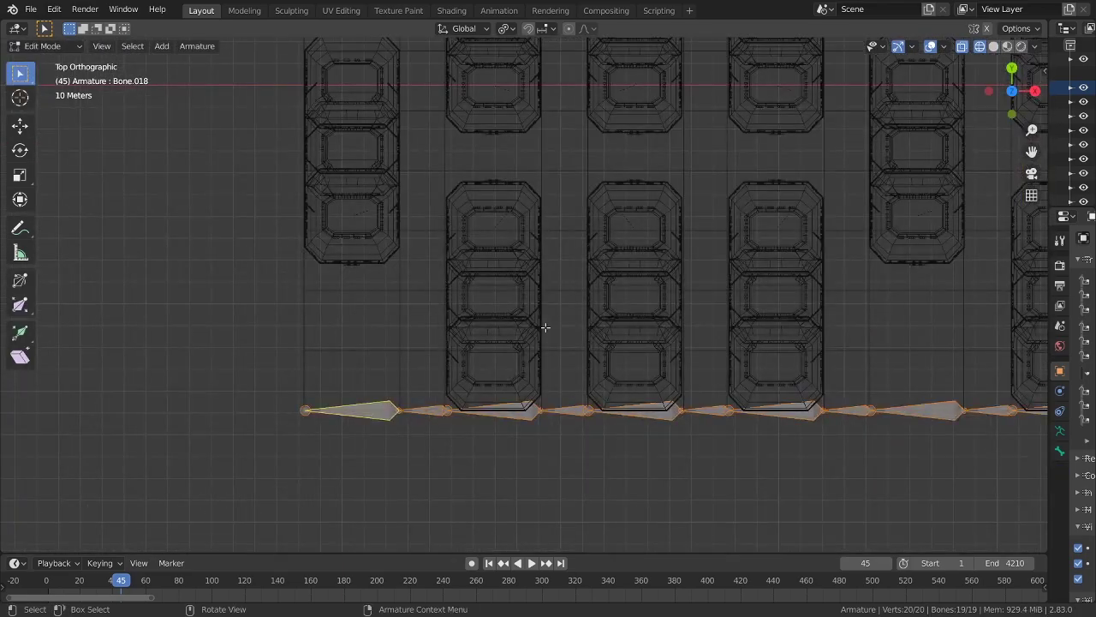
key(shift+d)
key(y)
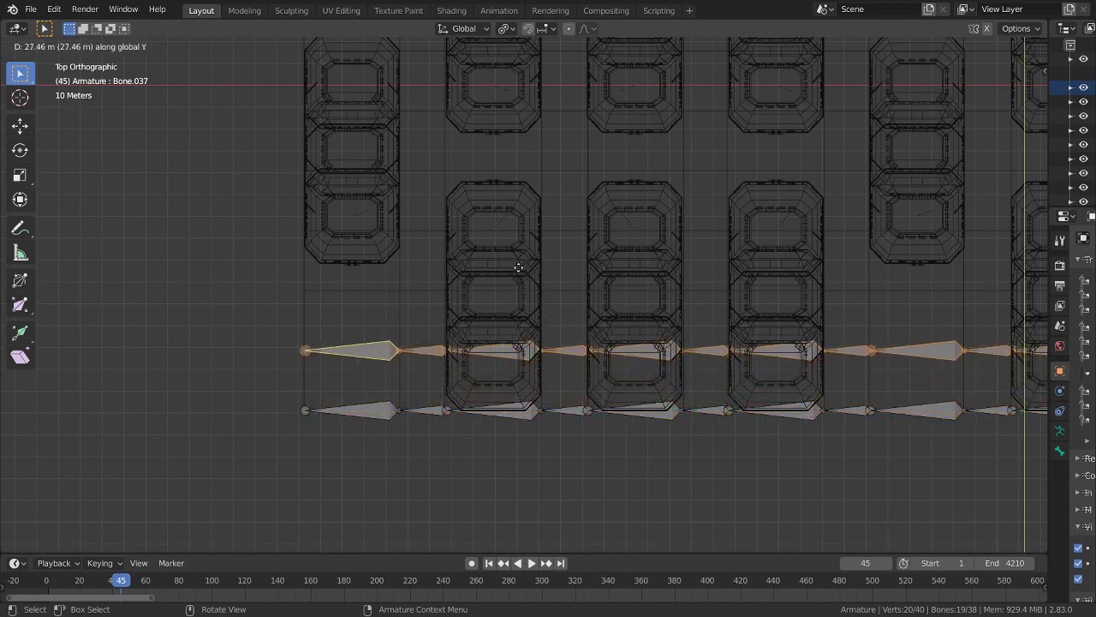
scroll(518, 269, down, 6)
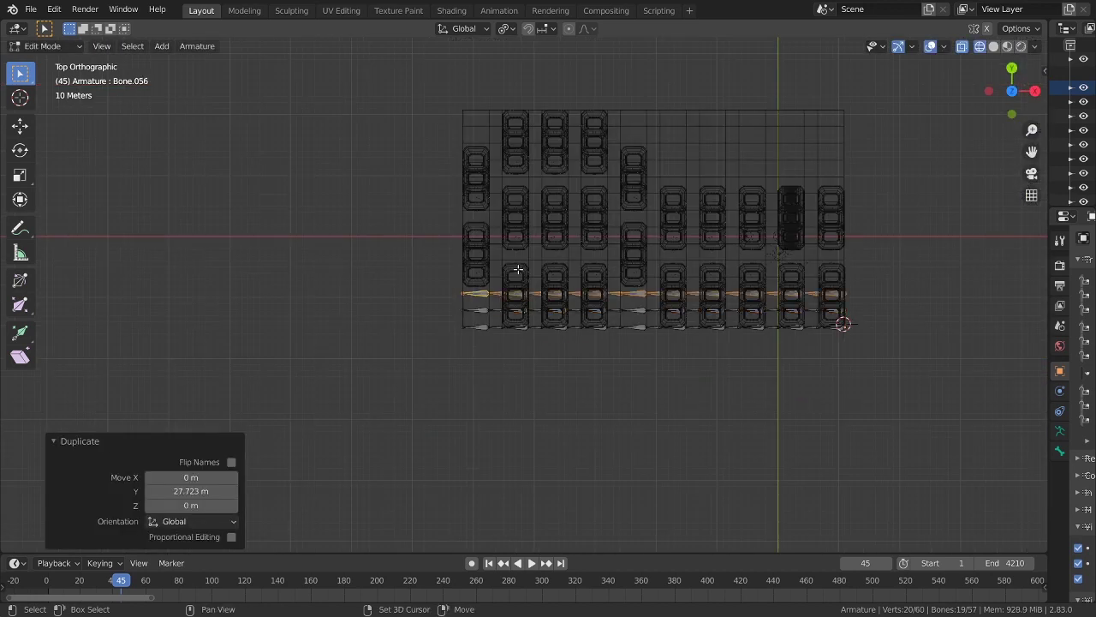
shift+middle_drag(700, 161, 580, 302)
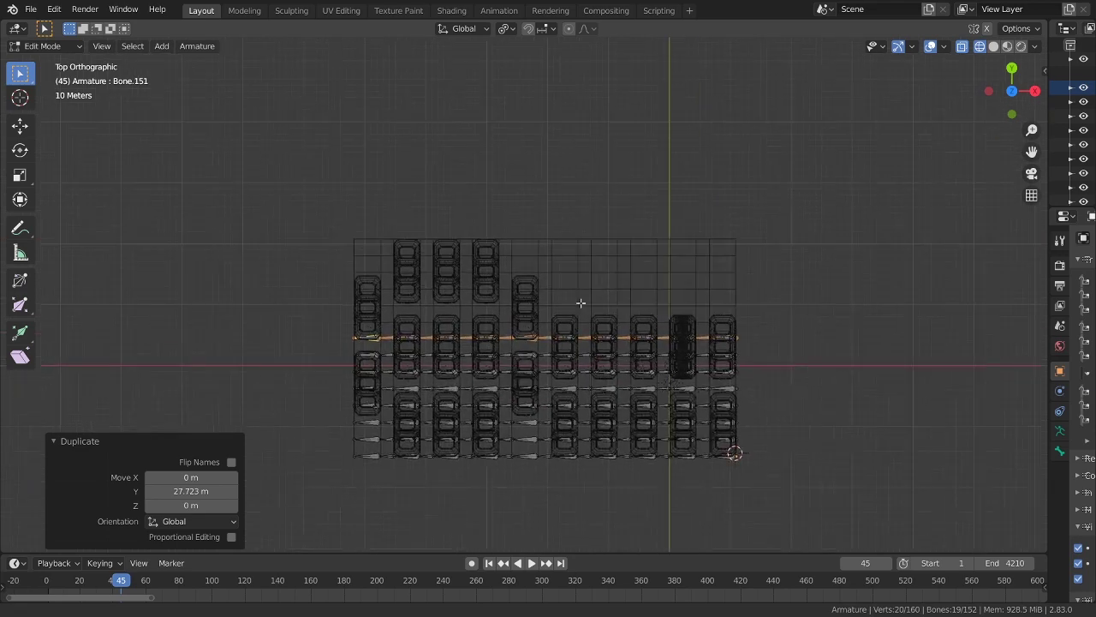
key(shift+r)
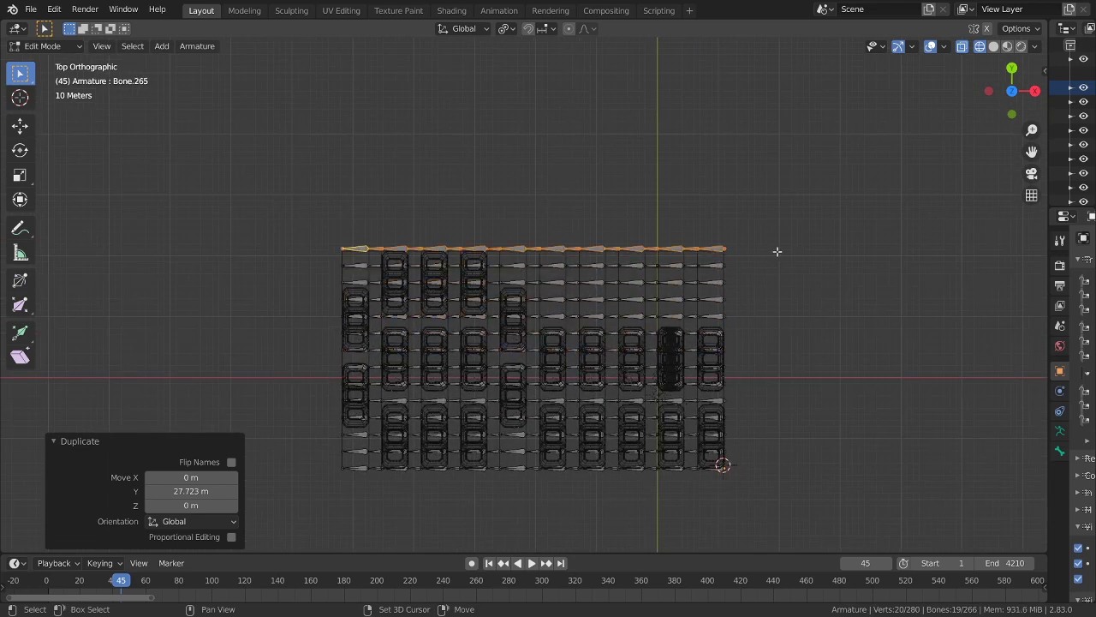
mouse_move(806, 270)
middle_down()
mouse_move(812, 352)
mouse_move(740, 319)
middle_up()
key(Tab)
- In Solid shading, add the armature to the selection and bring up the Ctrl+P parent options
key(z)
click(789, 370)
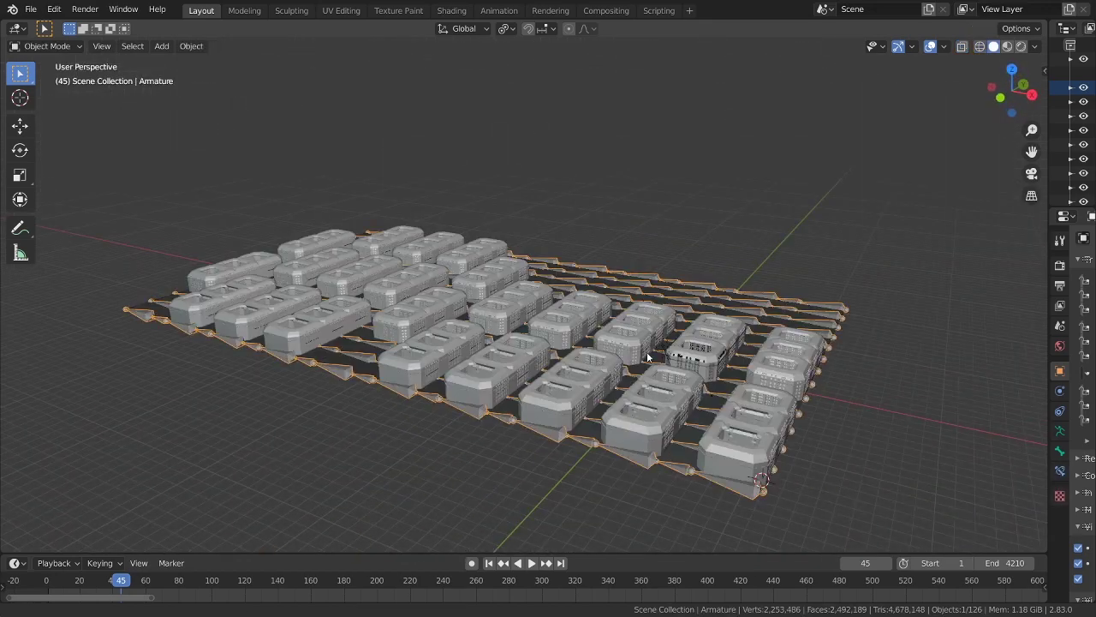
middle_drag(789, 370, 678, 360)
scroll(678, 361, up, 2)
scroll(633, 362, up, 2)
scroll(582, 363, up, 2)
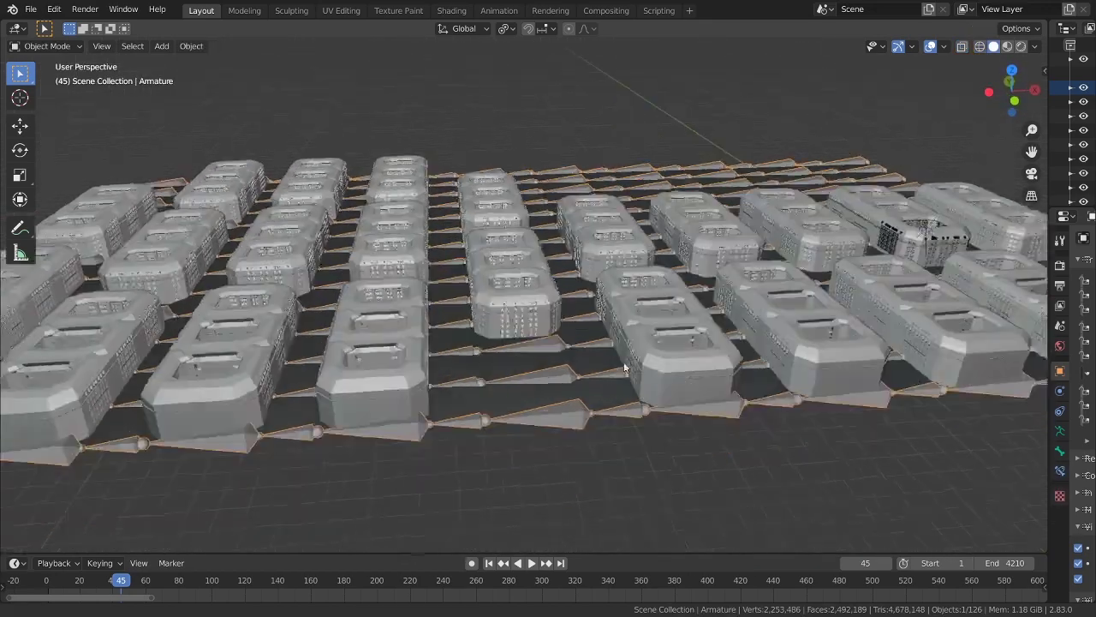
scroll(526, 363, up, 2)
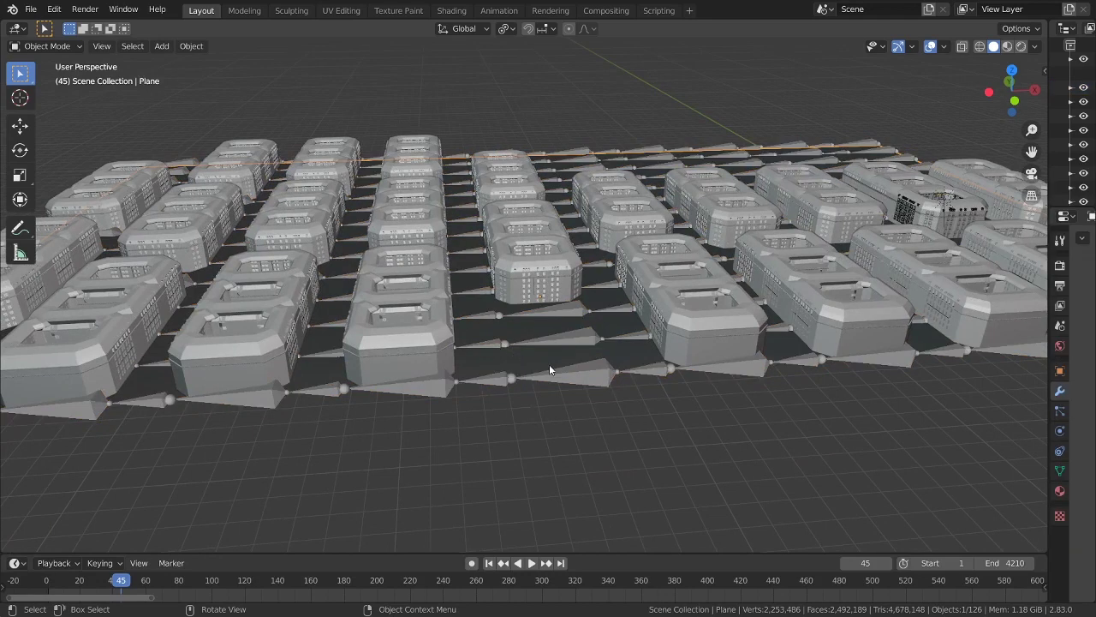
click(589, 379)
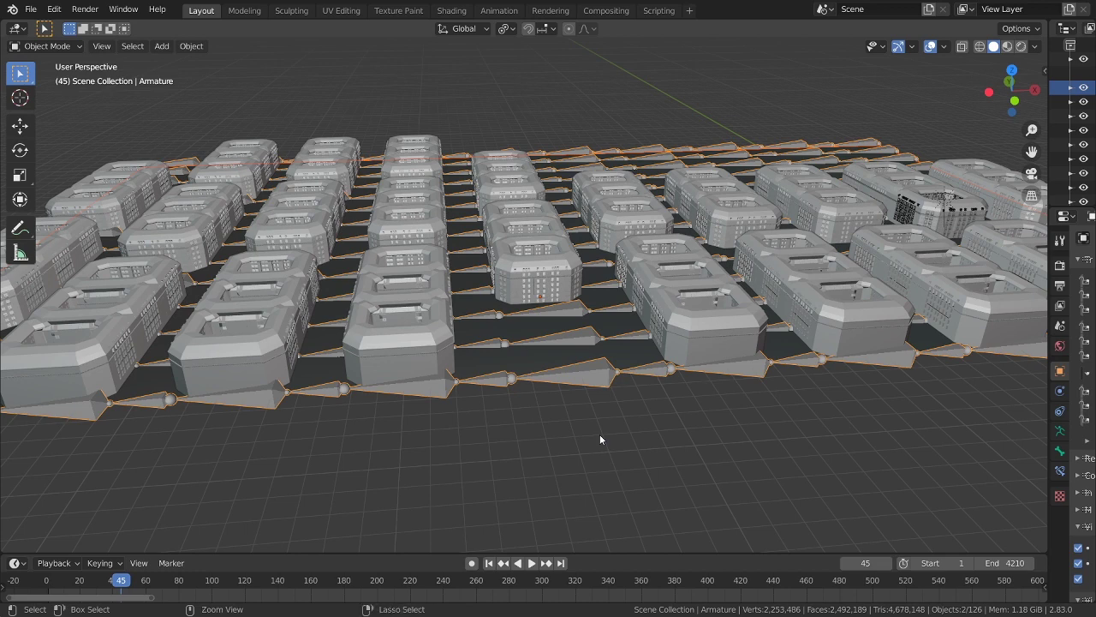
key(ctrl+p)
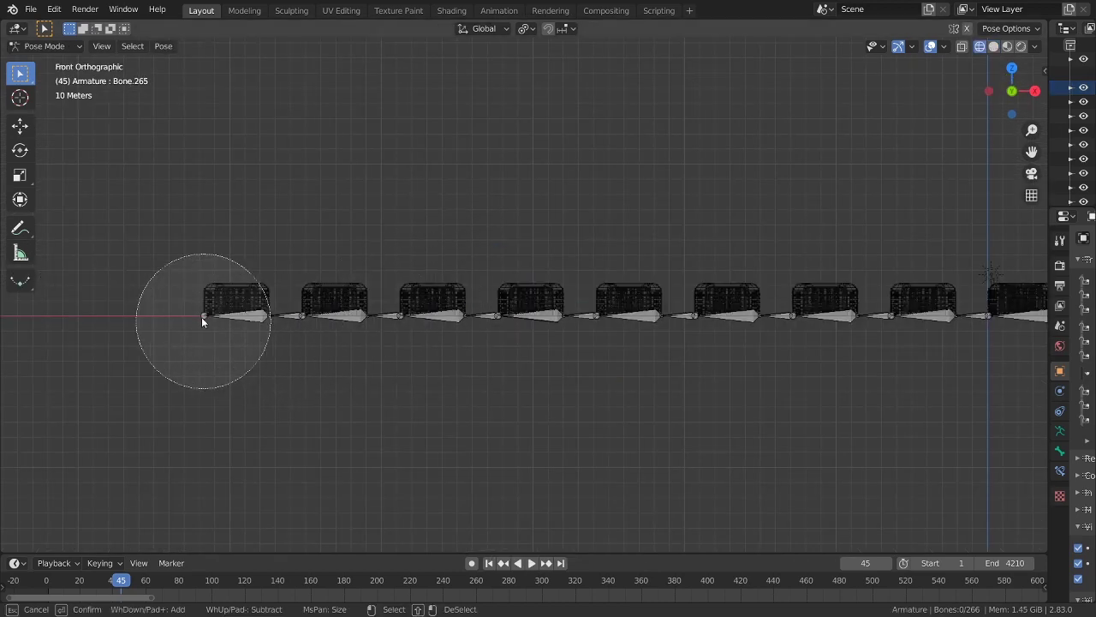
- Insert keyframes for the curled bone rotations and play back the upward curl
key(Escape)
scroll(697, 191, down, 5)
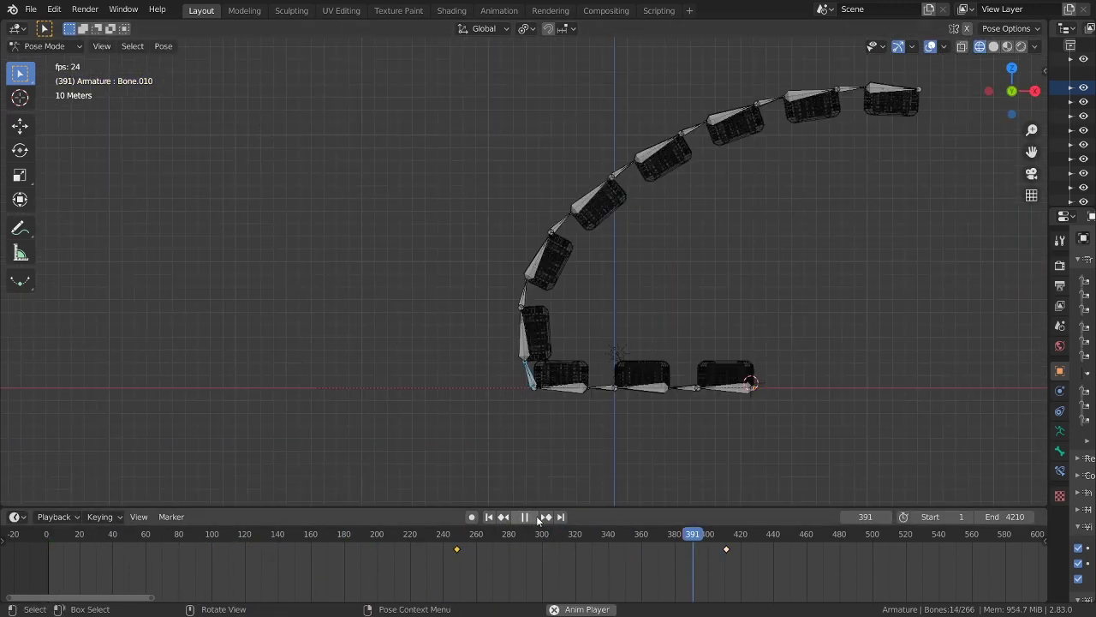
key(i)
click(524, 354)
key(space)
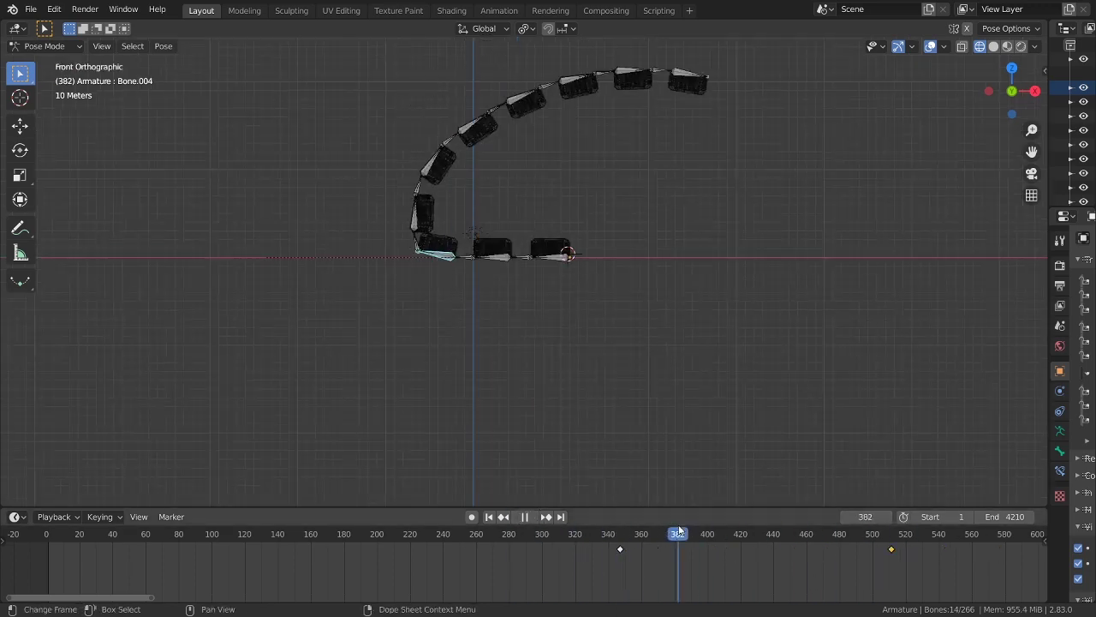
key(space)
key(c)
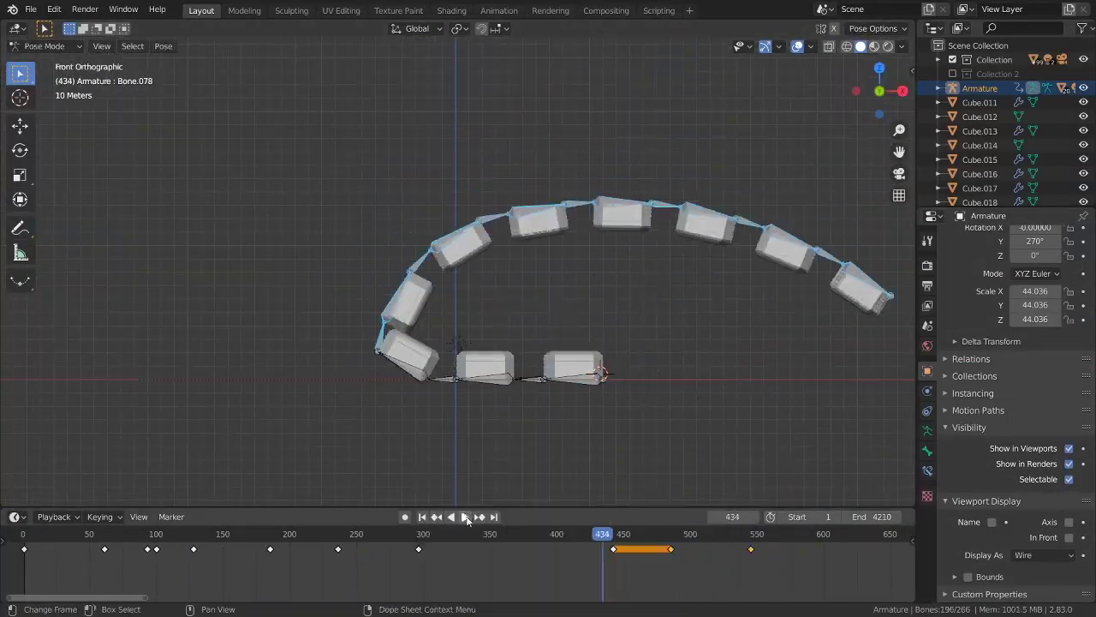
- Rotate the bone chain further near frame 485 and scrub the timeline to check the fold
click(465, 516)
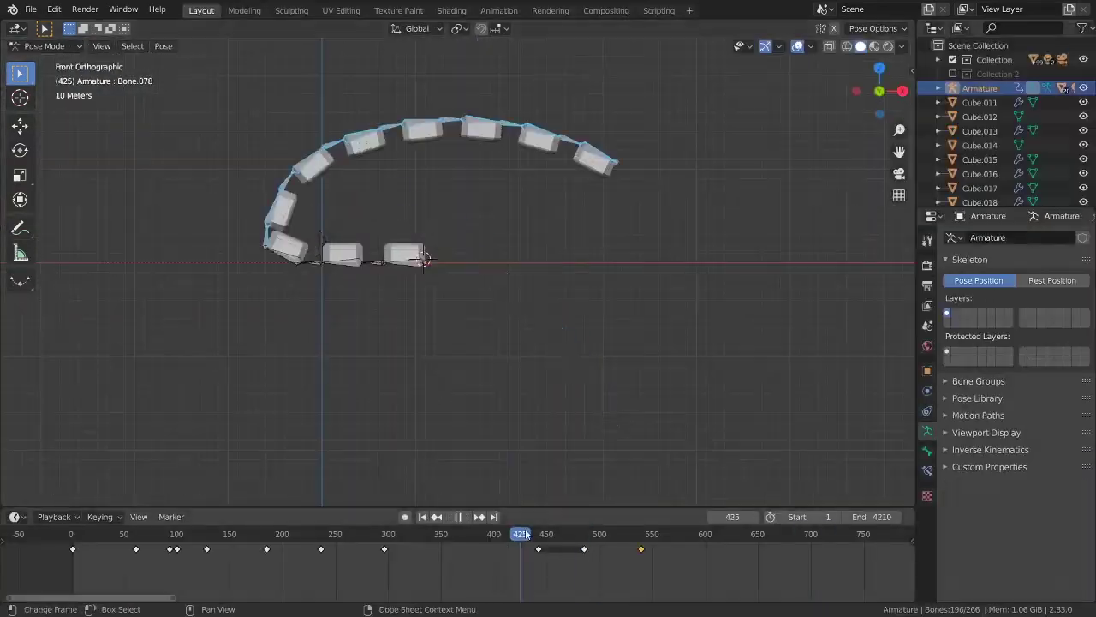
key(r)
click(494, 224)
key(r)
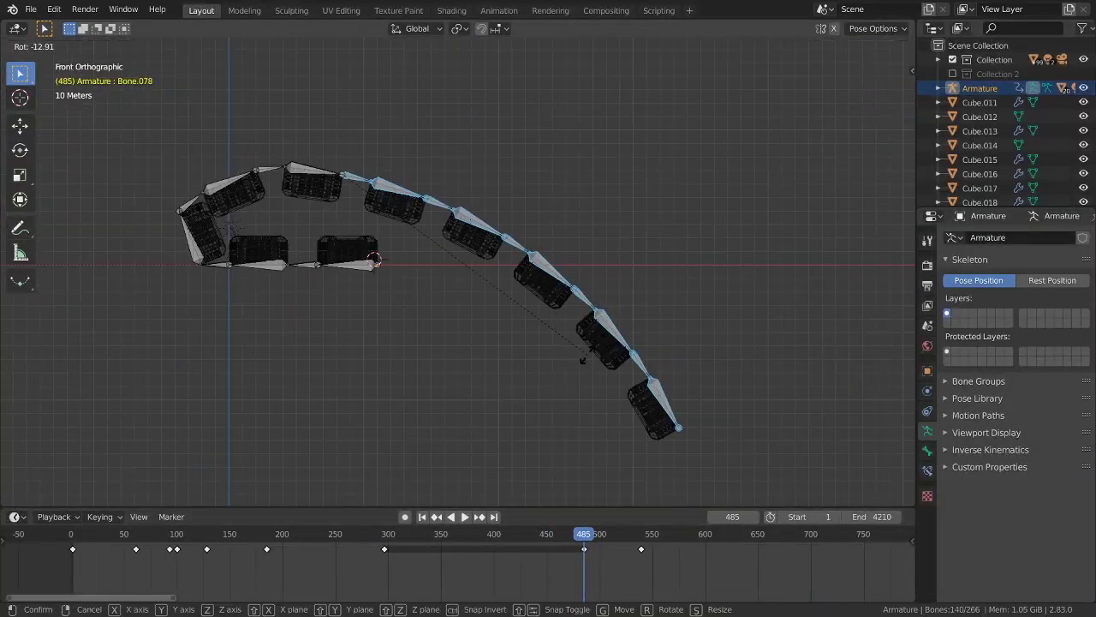
click(478, 228)
key(c)
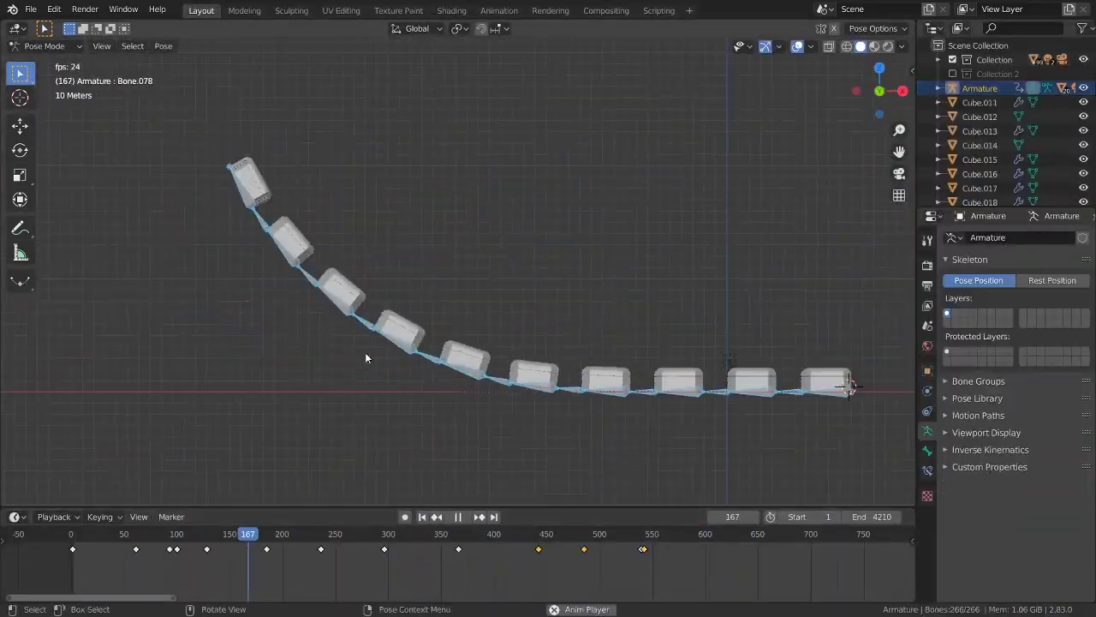
mouse_move(343, 538)
mouse_down()
mouse_move(536, 538)
mouse_move(231, 538)
mouse_up()
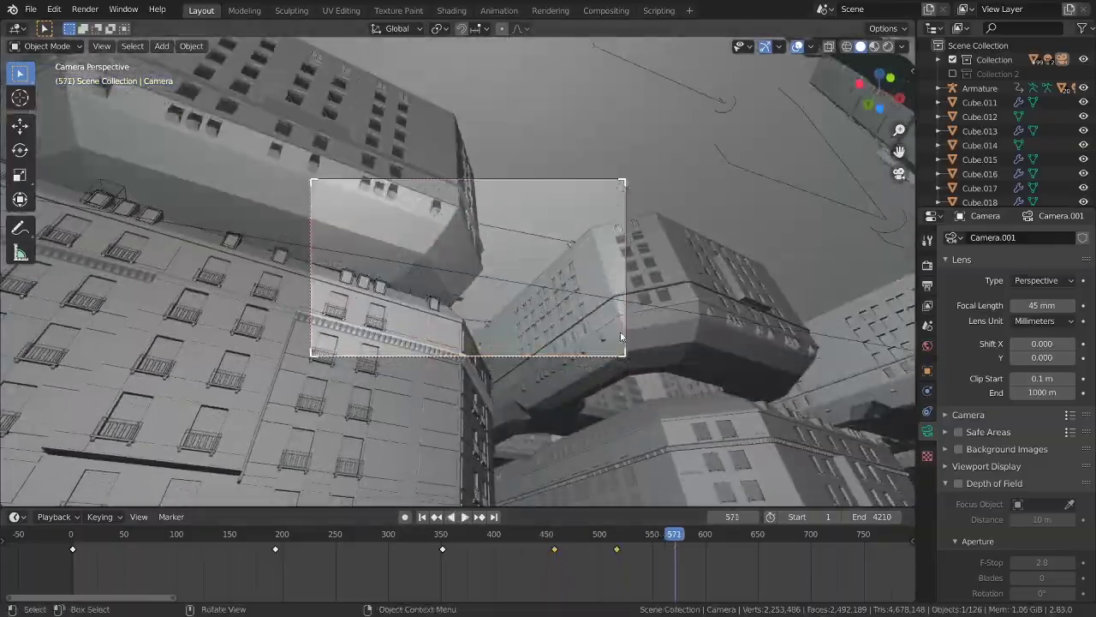
- Leave the fullscreen viewport and play the curl animation from around frame 248
key(ctrl+alt+space)
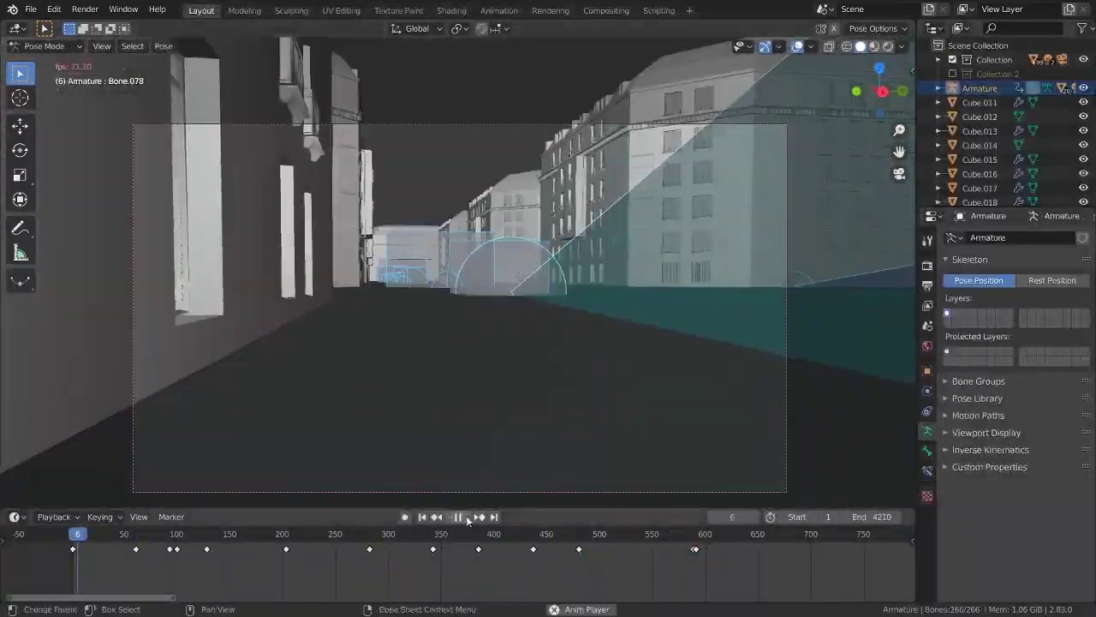
mouse_move(254, 533)
mouse_down()
mouse_move(333, 533)
mouse_move(299, 542)
mouse_up()
key(space)
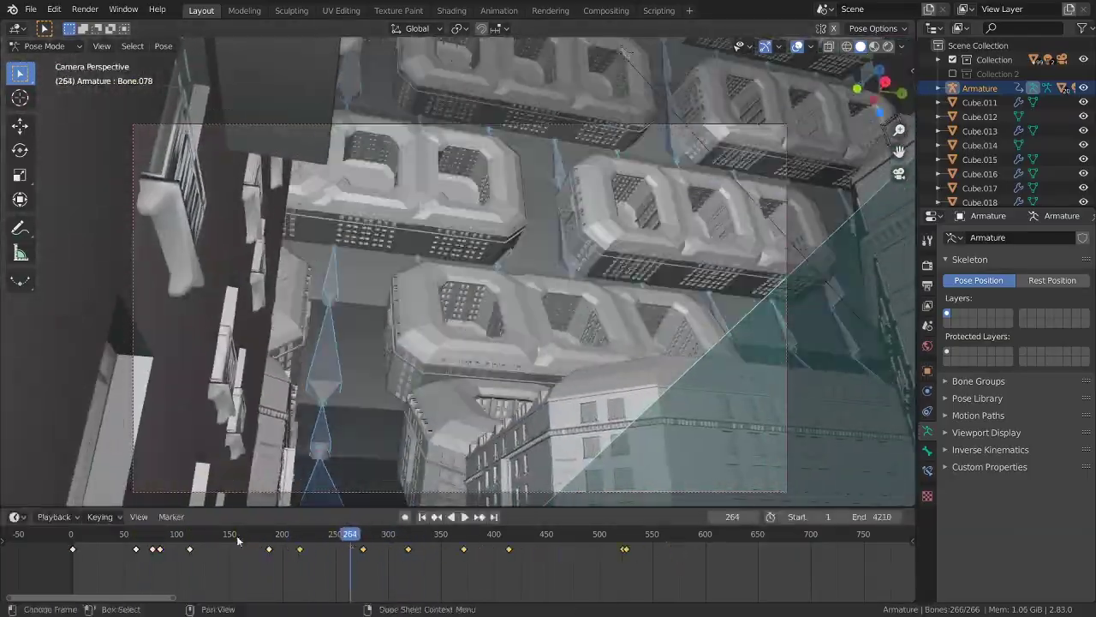
key(space)
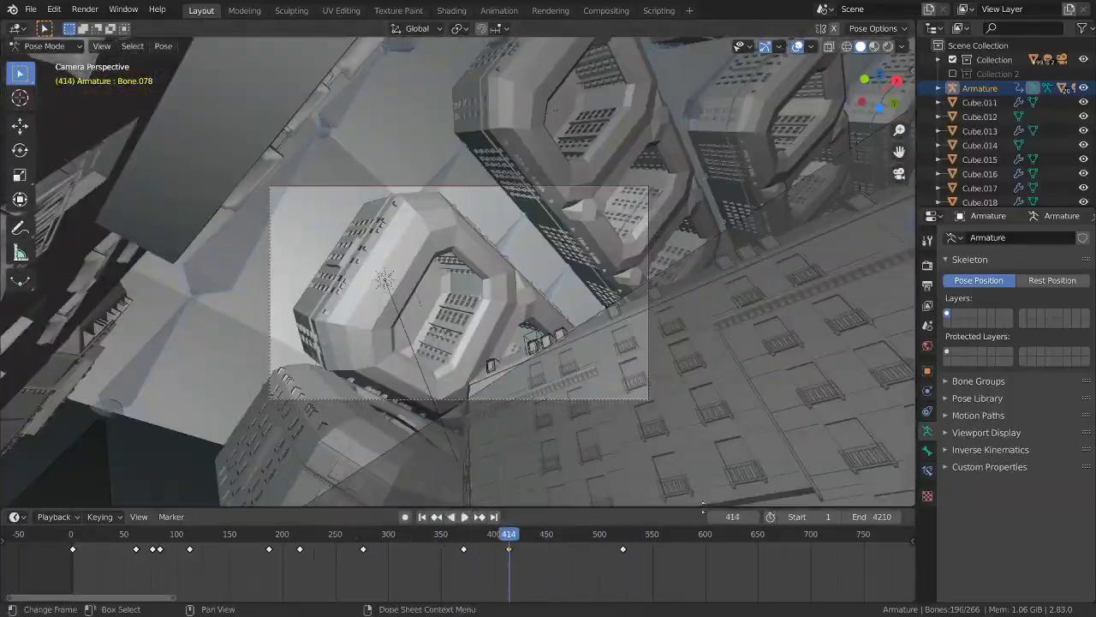
- Give the last curl keyframe Exponential interpolation and play the result
click(509, 549)
key(t)
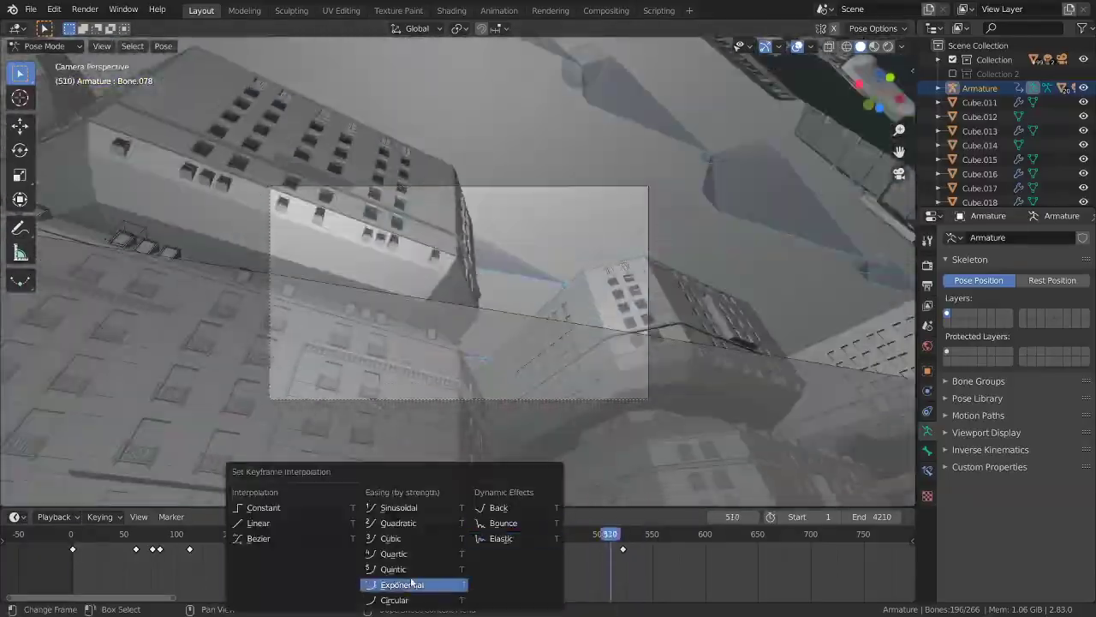
click(417, 585)
key(space)
- Select the camera and review frames 457 to 516, flying through the scene
drag(530, 552, 554, 549)
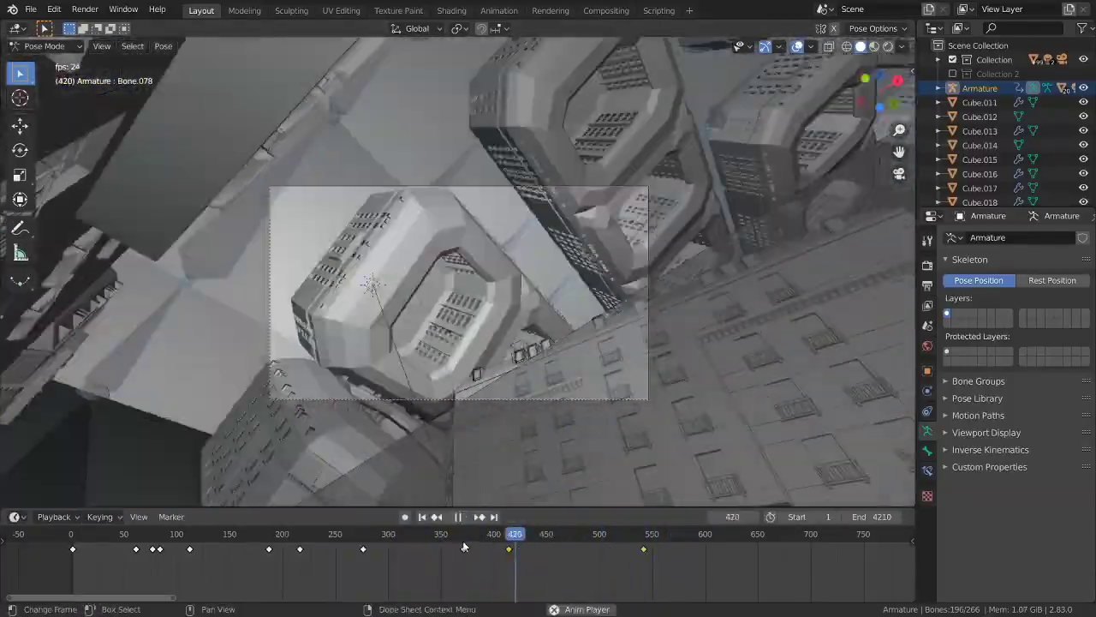
click(647, 398)
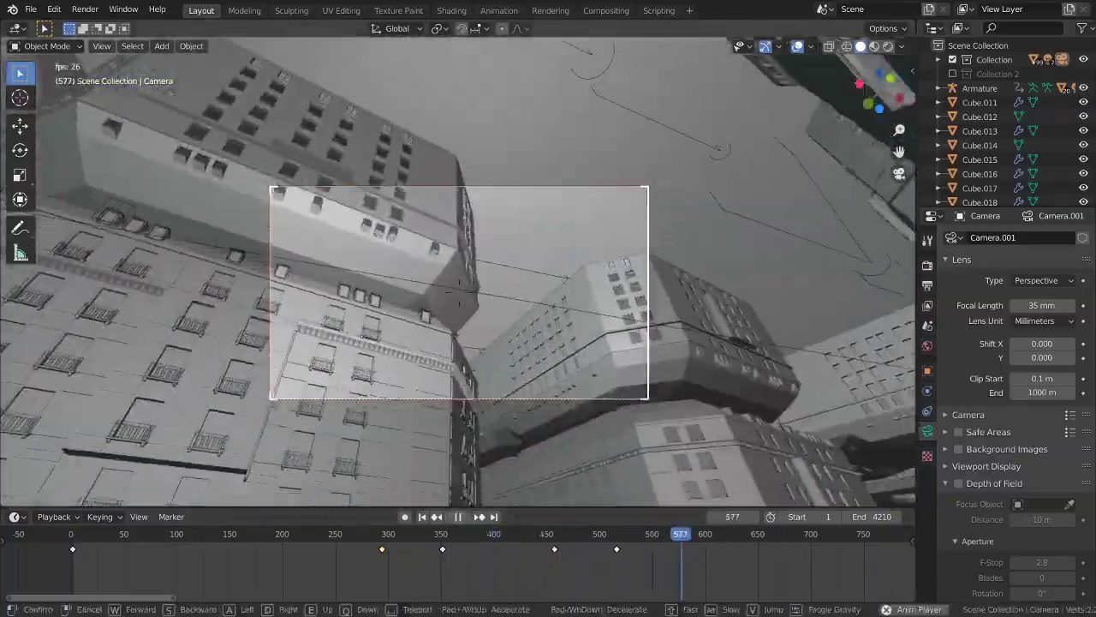
drag(598, 536, 617, 536)
key(shift+grave)
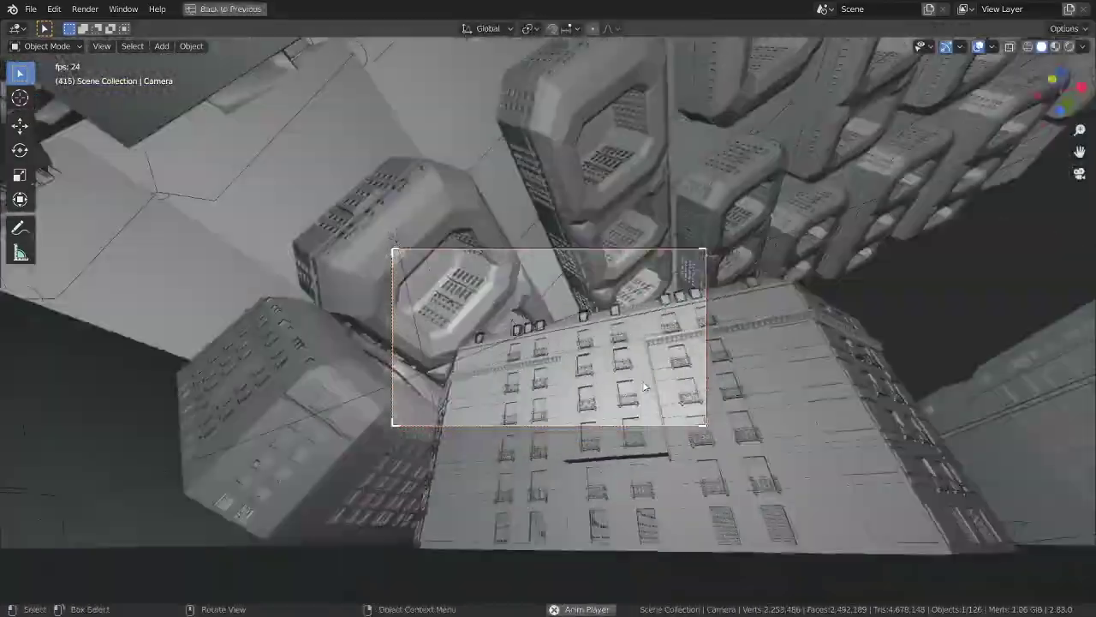